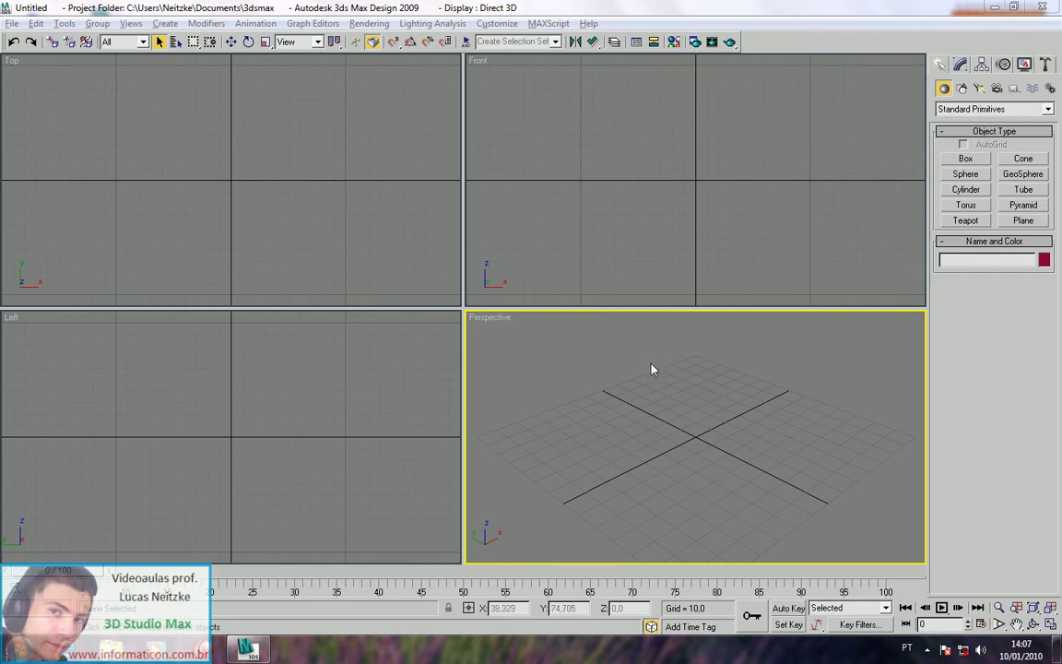
- Open the Material Editor and maximize the Perspective viewport
key(m)
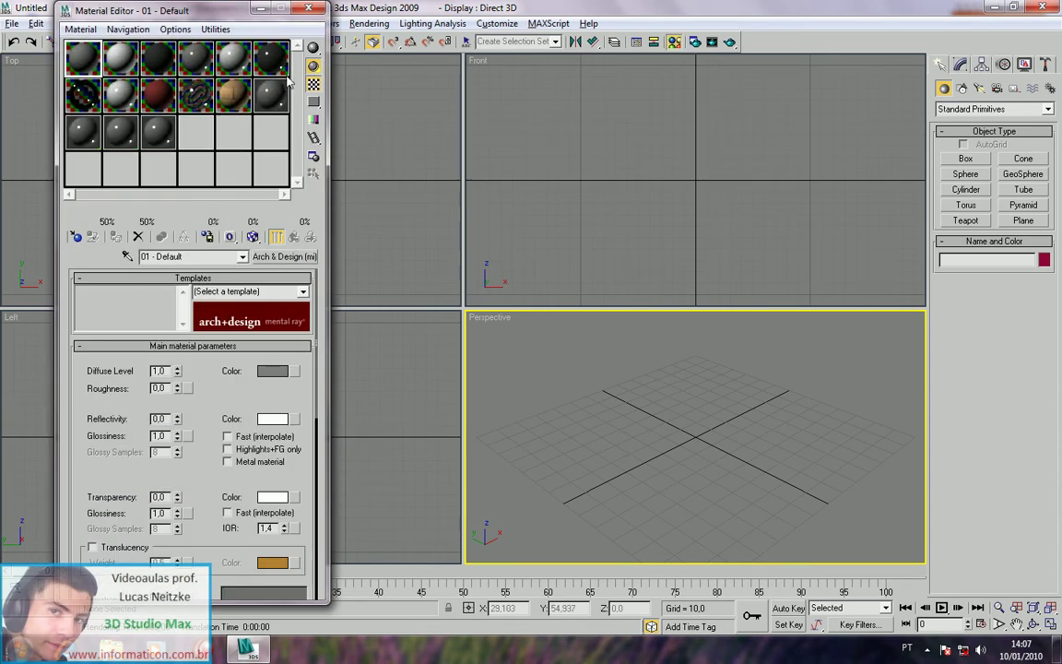
drag(117, 16, 181, 10)
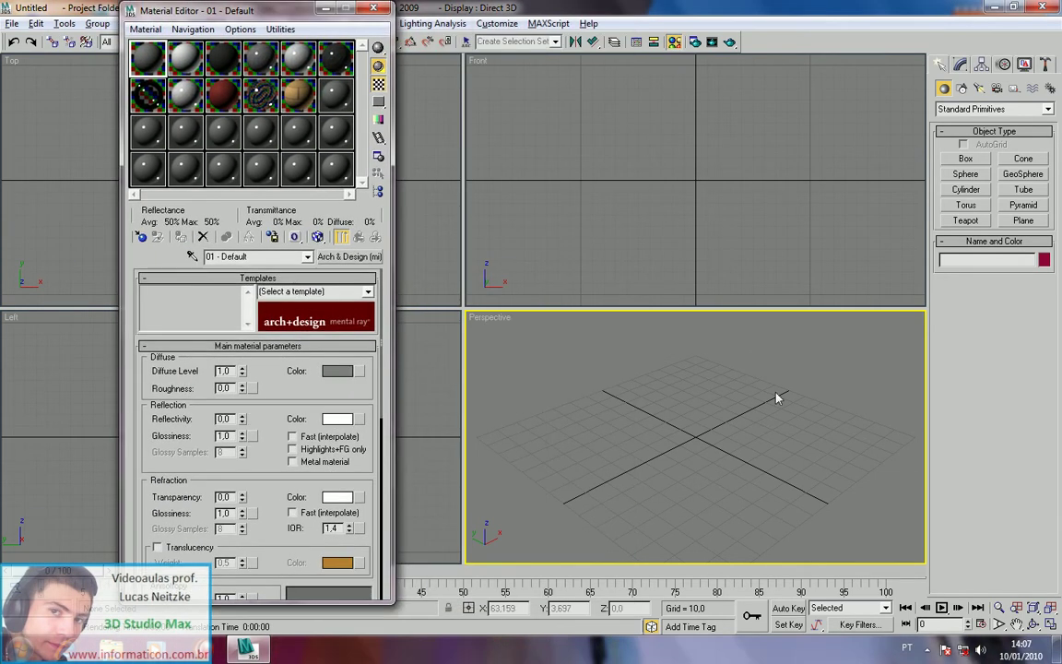
key(alt+w)
middle_drag(700, 212, 704, 339)
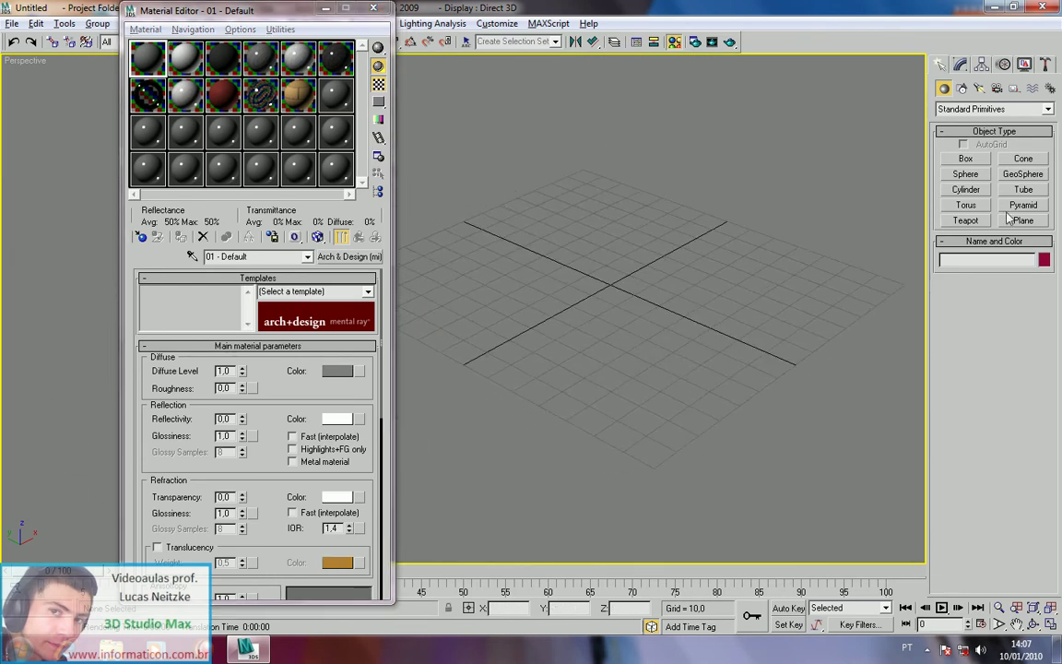
- Create a large sphere at the center of the grid and move the Material Editor clear of it
click(975, 175)
drag(611, 285, 602, 232)
right_click(681, 230)
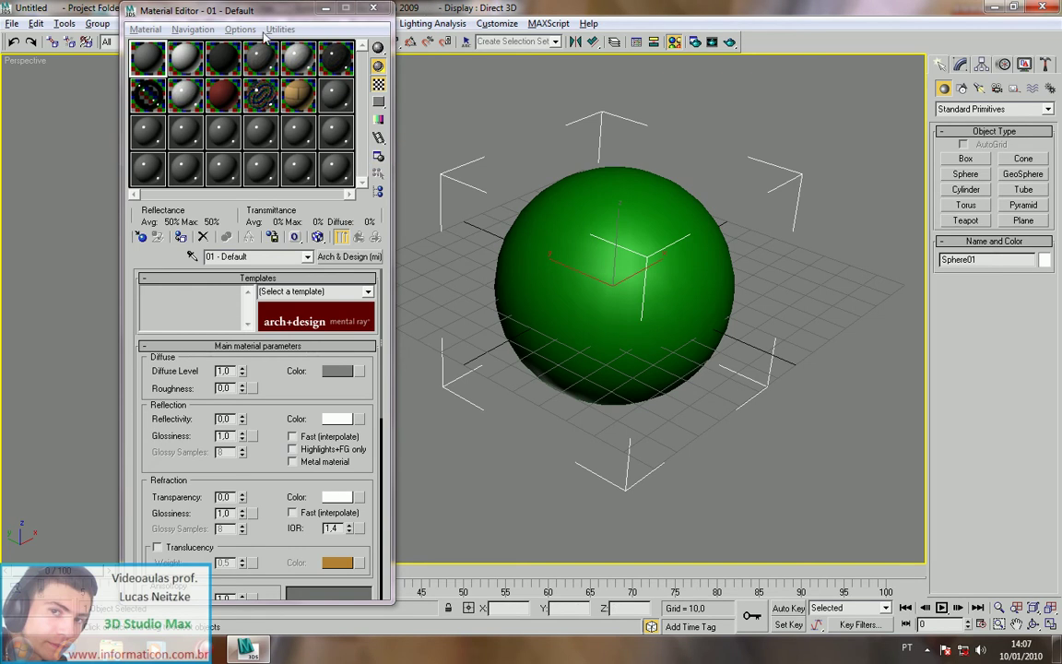
drag(236, 11, 120, 14)
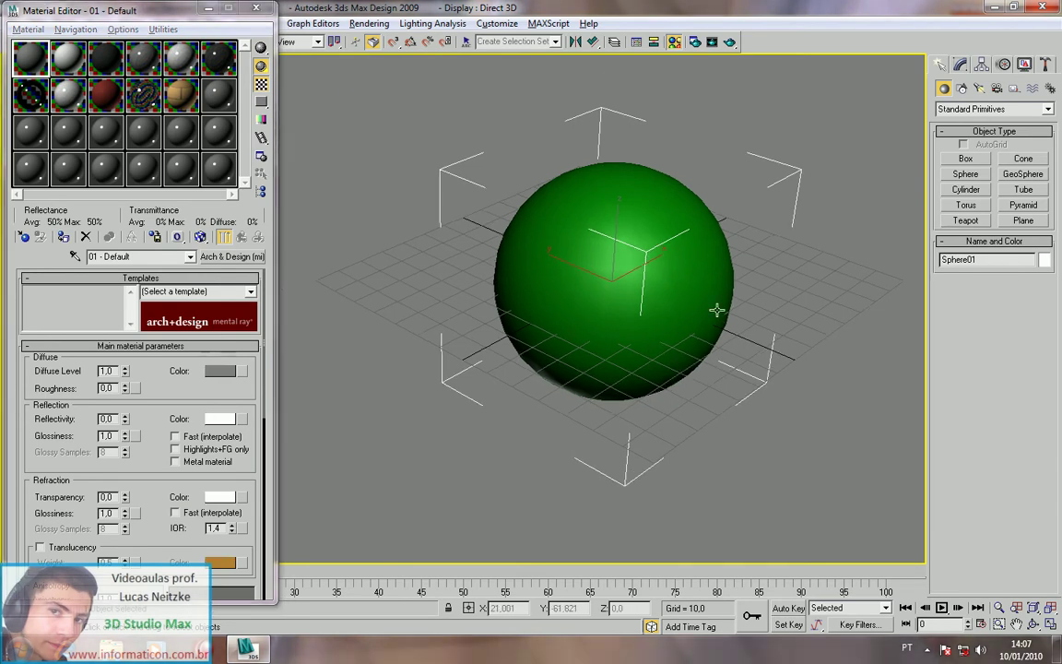
scroll(597, 374, up, 5)
middle_drag(597, 374, 580, 334)
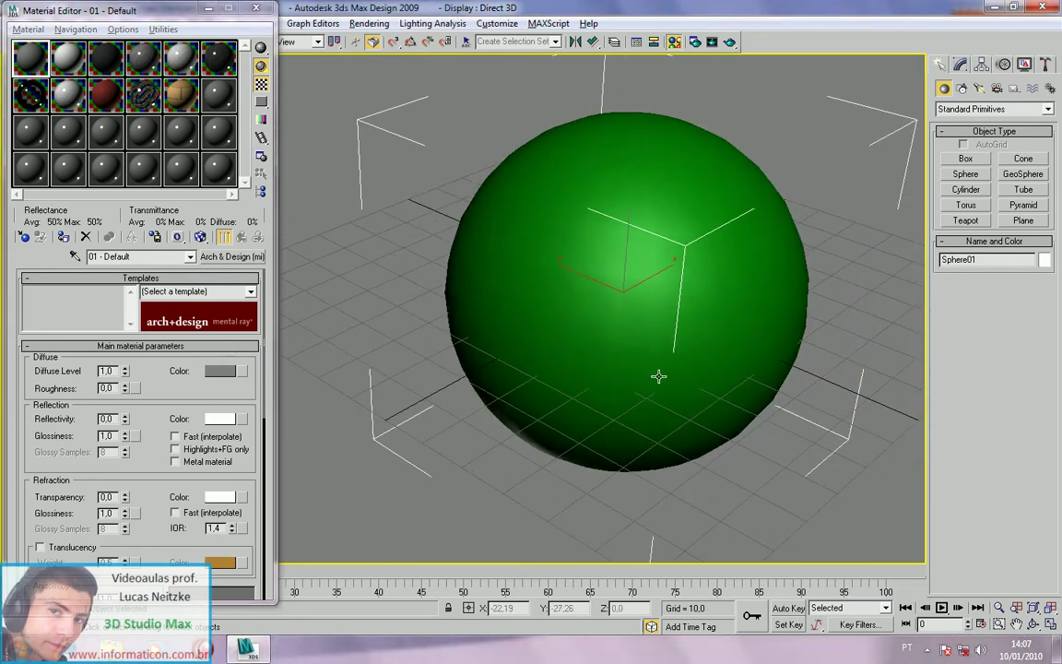
- Create four teapots of different sizes on the grid beside the sphere
click(966, 221)
drag(867, 267, 913, 268)
drag(866, 382, 908, 387)
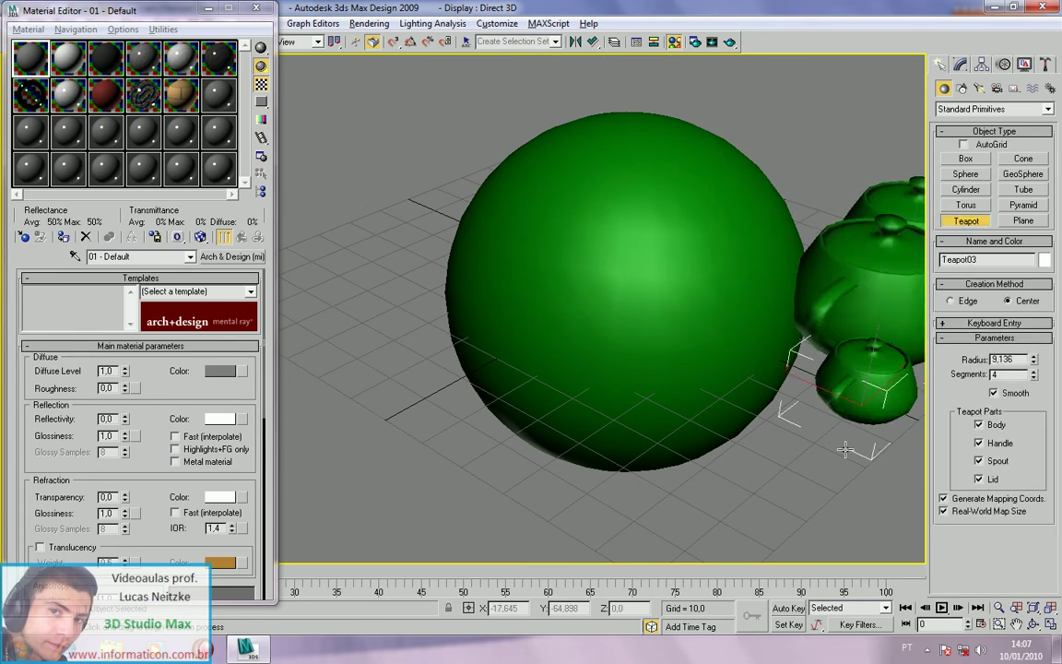
click(847, 445)
right_click(846, 445)
- Check the object color choices of the tiny teapot without changing them, and delete that teapot
click(1045, 261)
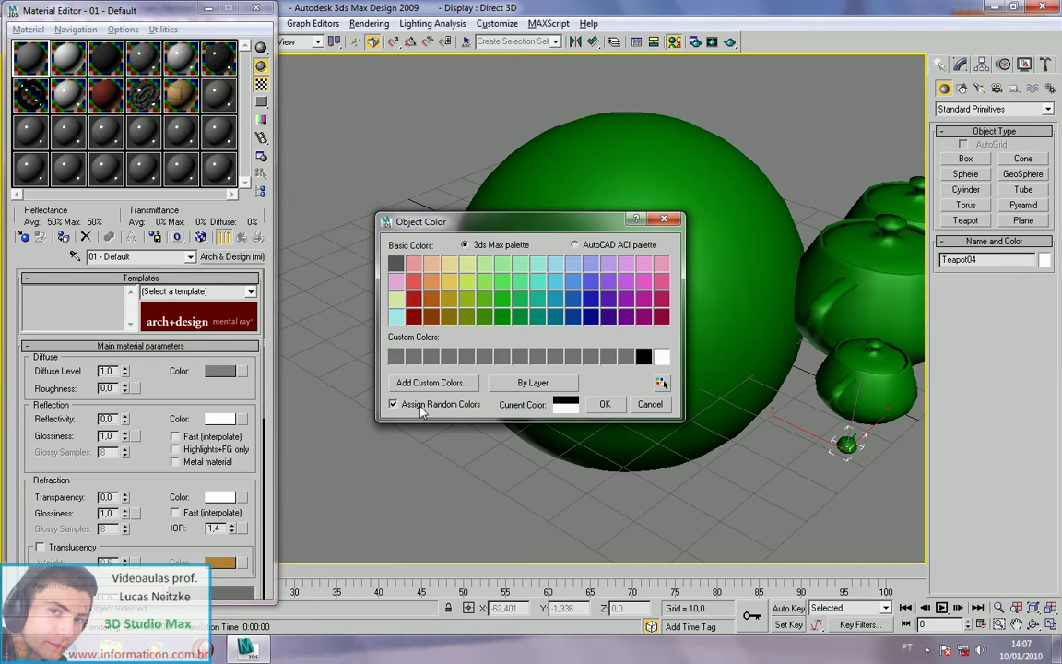
click(650, 404)
scroll(708, 412, down, 3)
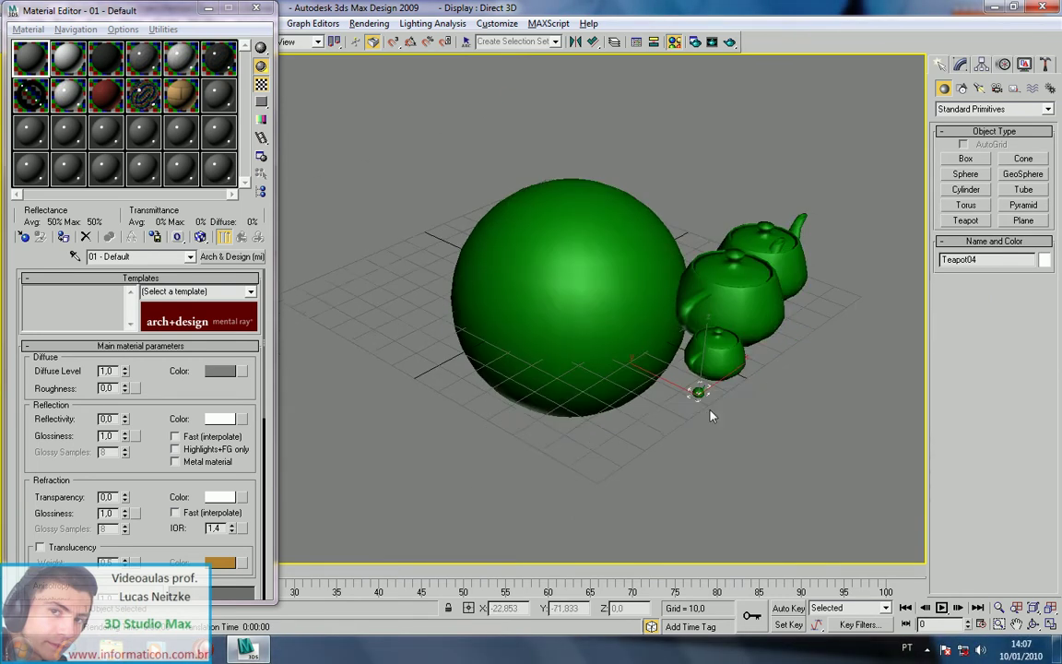
scroll(697, 371, up, 3)
key(Delete)
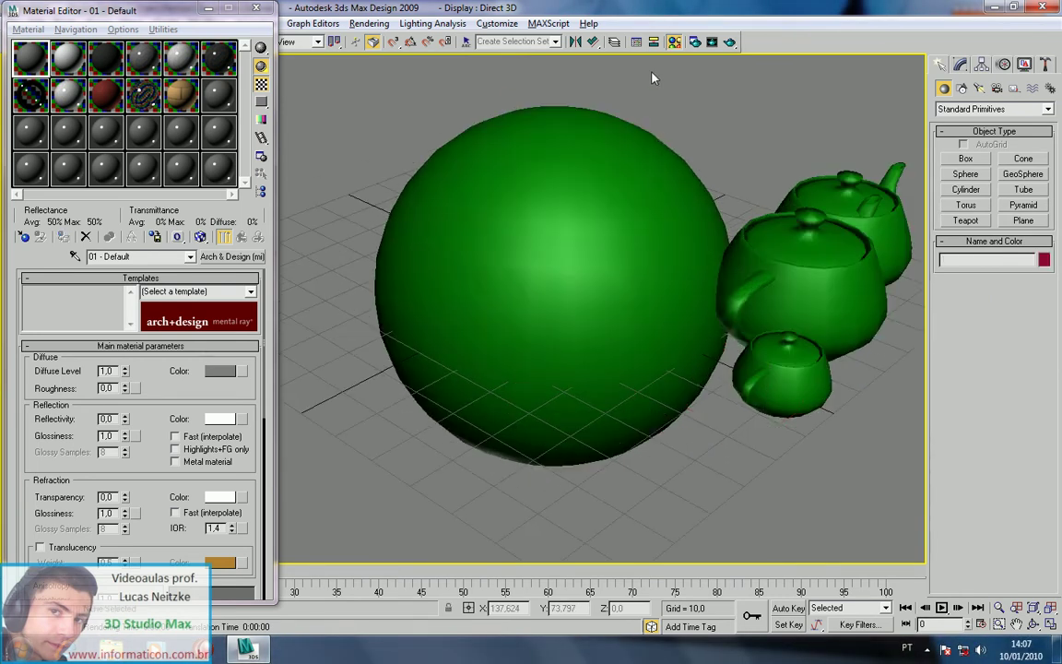
- Apply the DefaultUI scheme with the Custom UI and Defaults Switcher
click(496, 23)
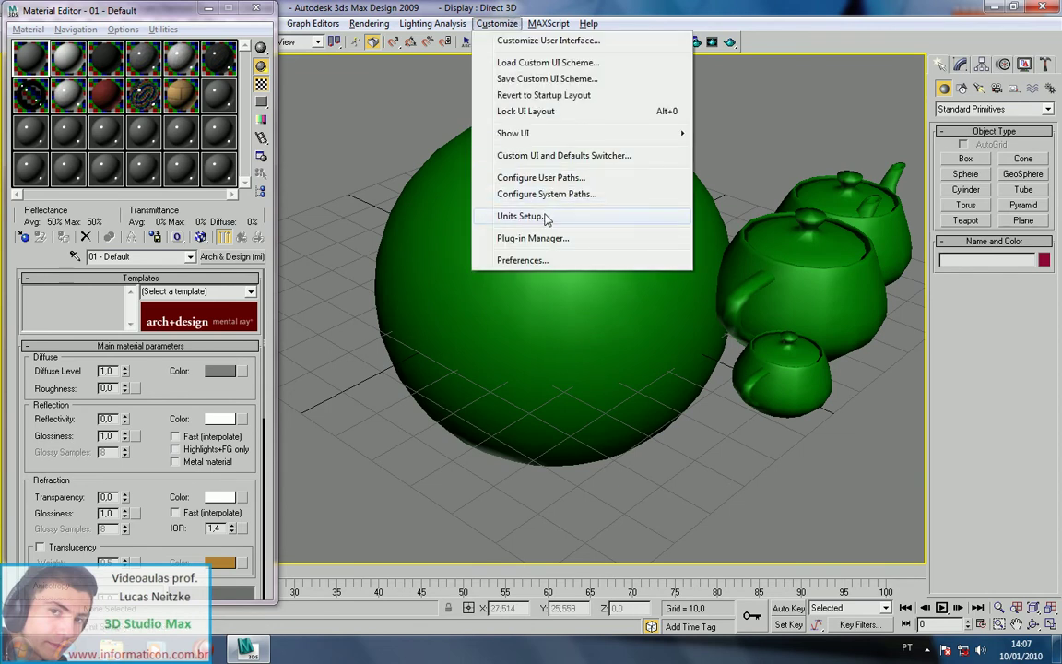
click(532, 161)
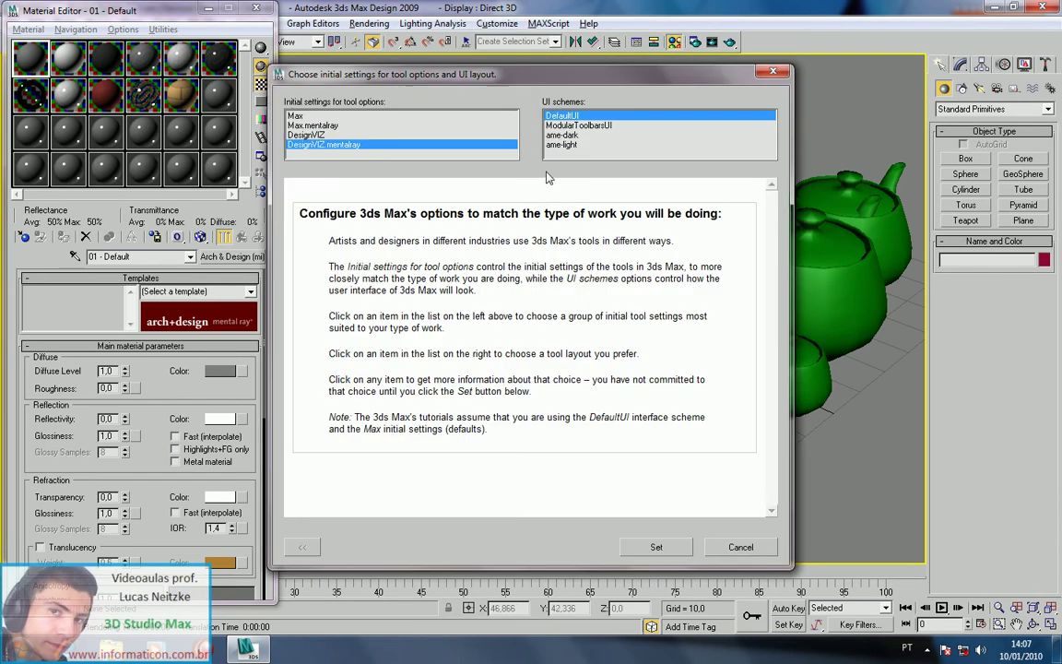
click(565, 120)
click(663, 548)
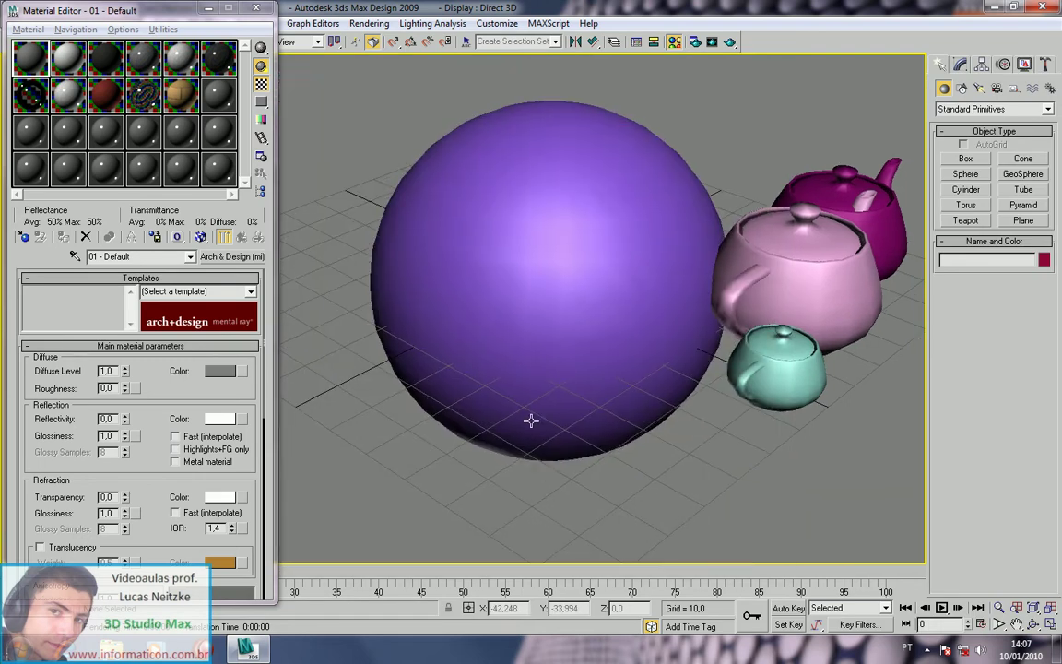
- Delete the three remaining teapots and select the sphere
scroll(591, 424, down, 1)
scroll(611, 427, up, 2)
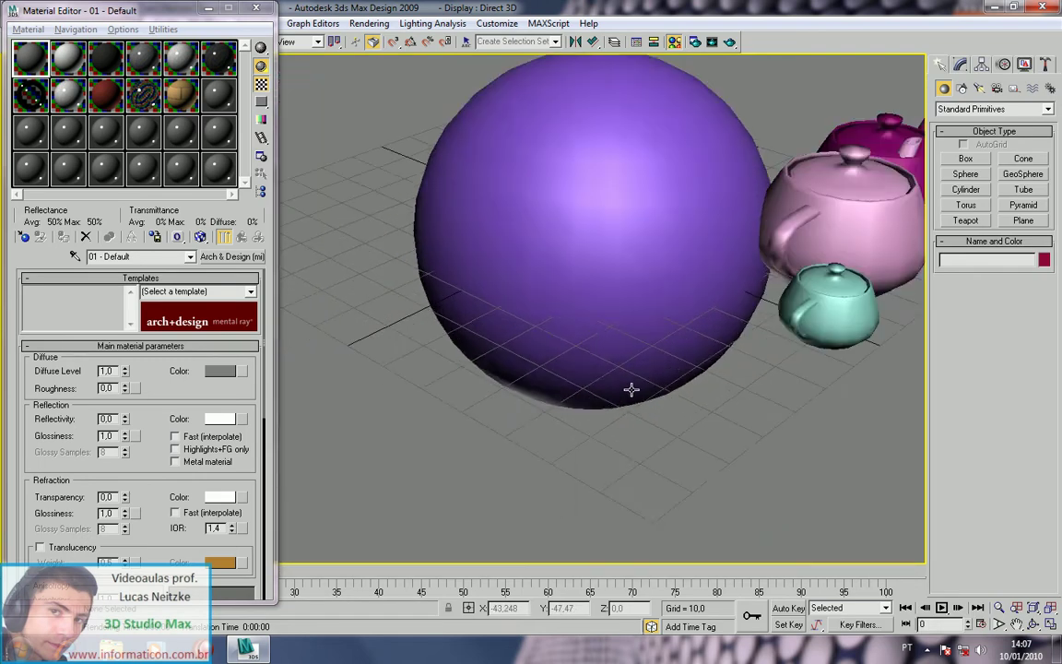
alt+middle_drag(649, 389, 795, 274)
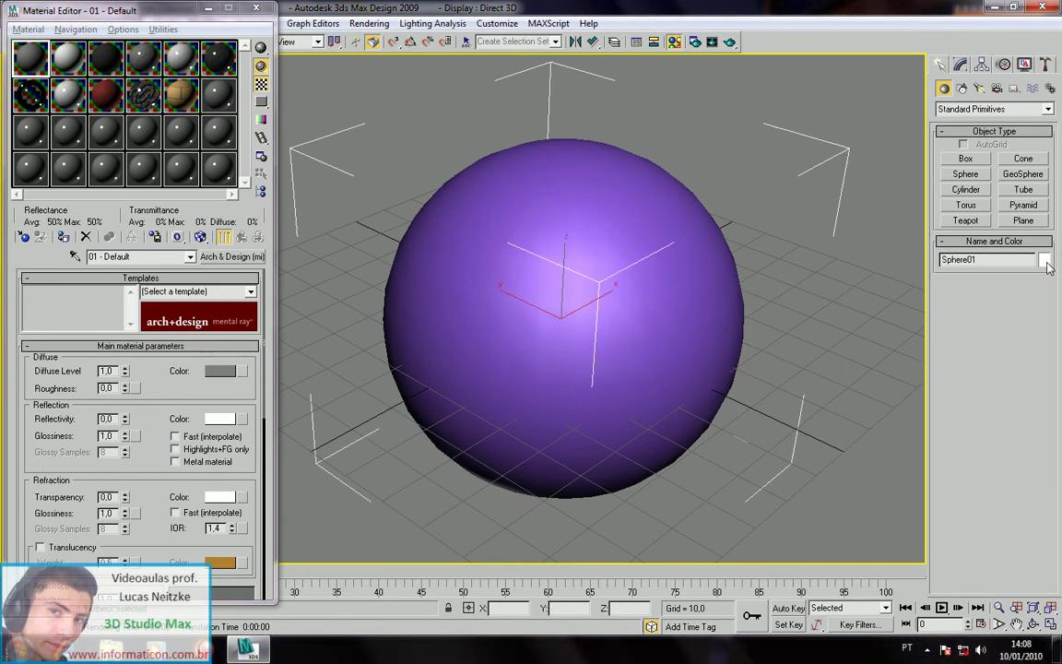
- Try several green and blue swatches of the 3ds Max palette as the sphere's object color
click(1045, 260)
click(519, 299)
click(591, 282)
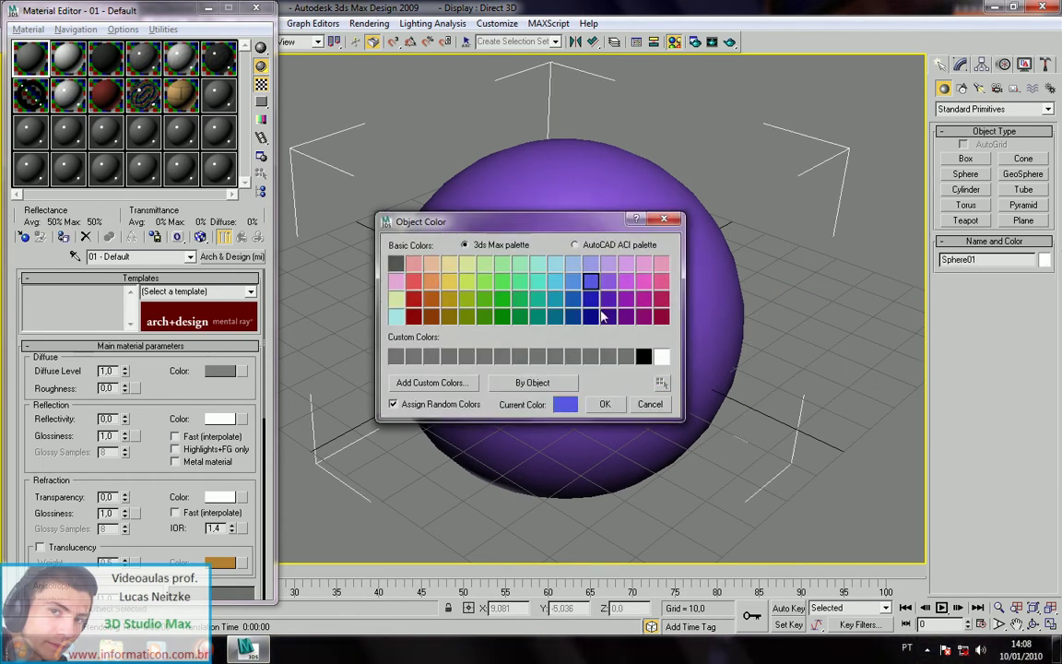
click(503, 282)
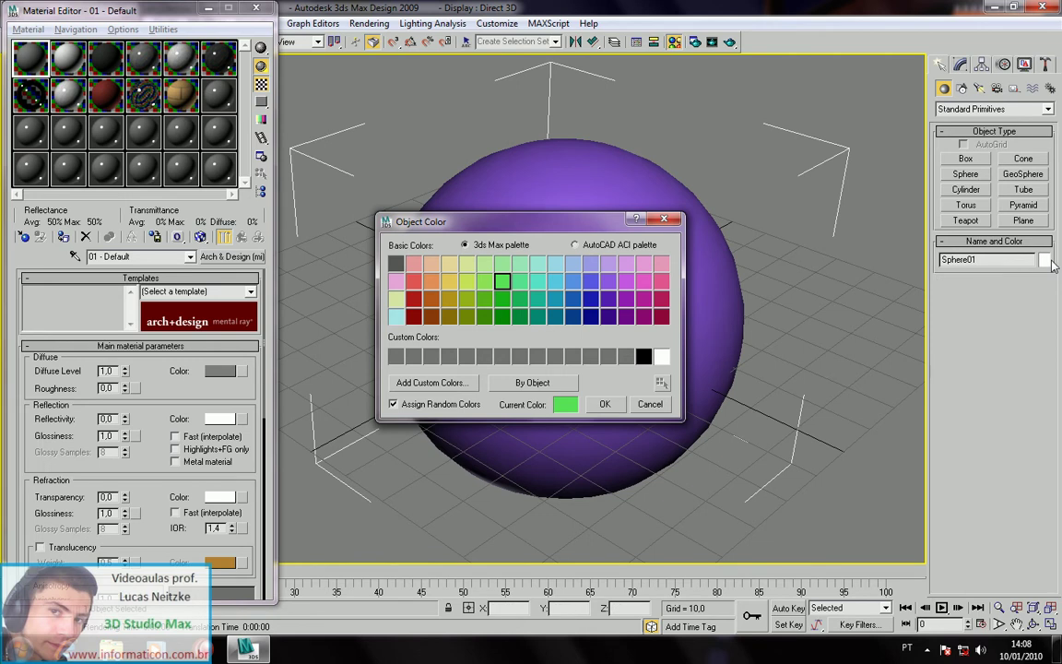
click(556, 299)
click(520, 299)
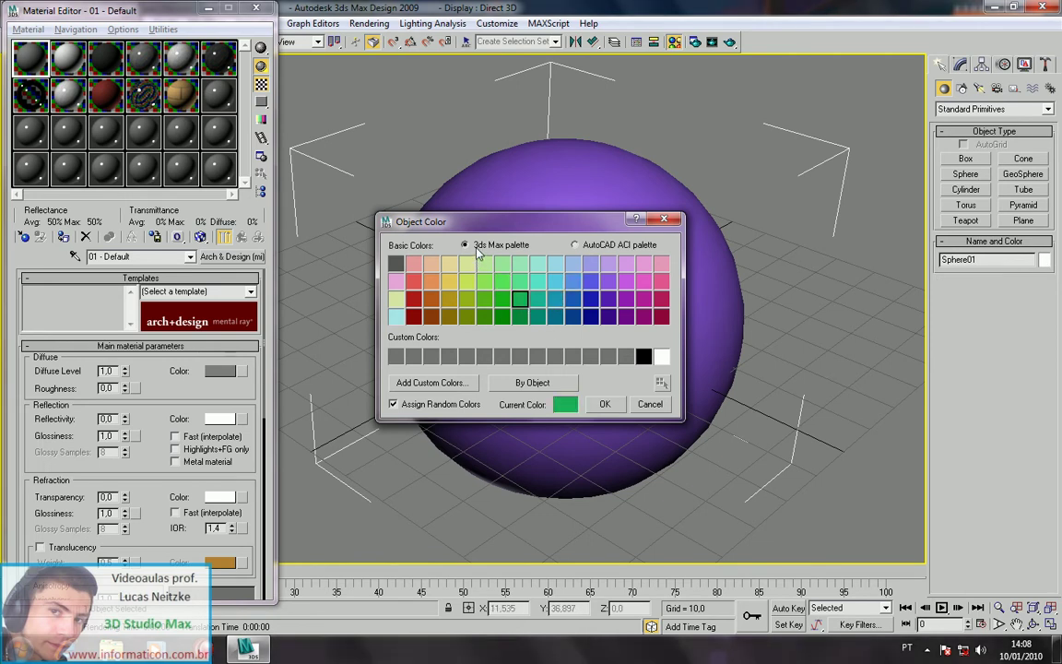
- Try various AutoCAD ACI palette colors for the sphere and apply the gray shade ACI 252
click(575, 245)
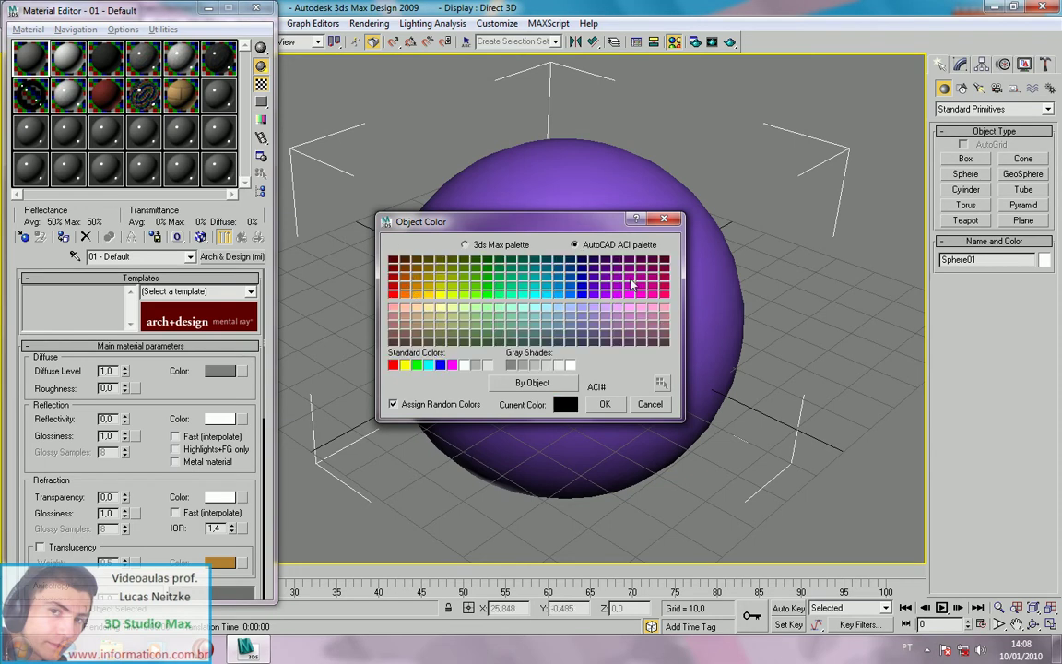
click(574, 267)
click(594, 267)
click(452, 268)
click(528, 277)
click(531, 286)
click(525, 307)
click(512, 365)
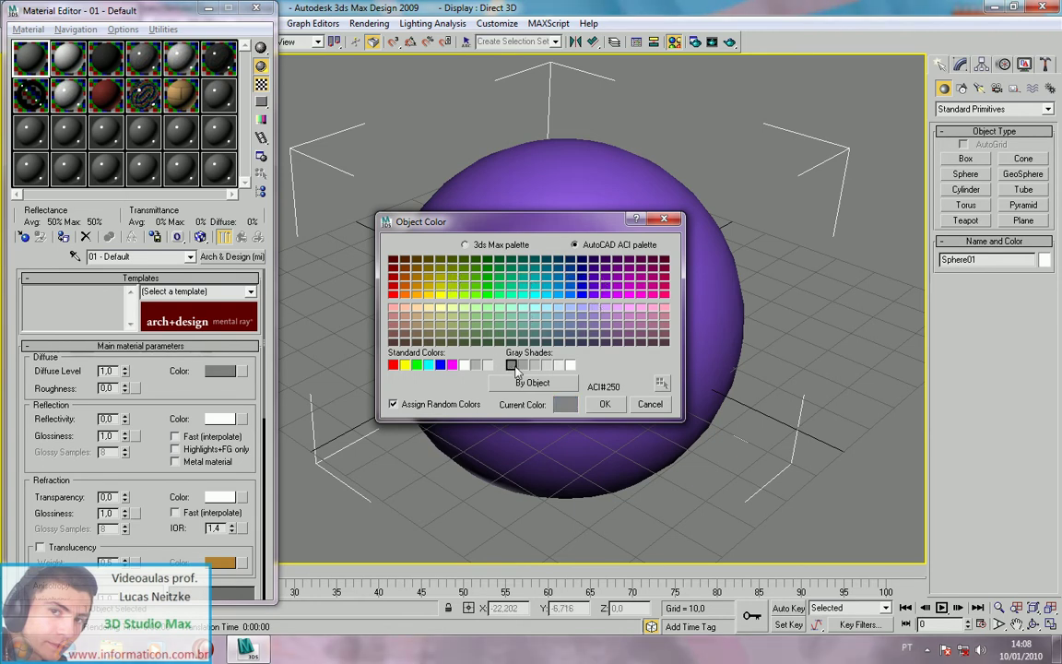
click(536, 366)
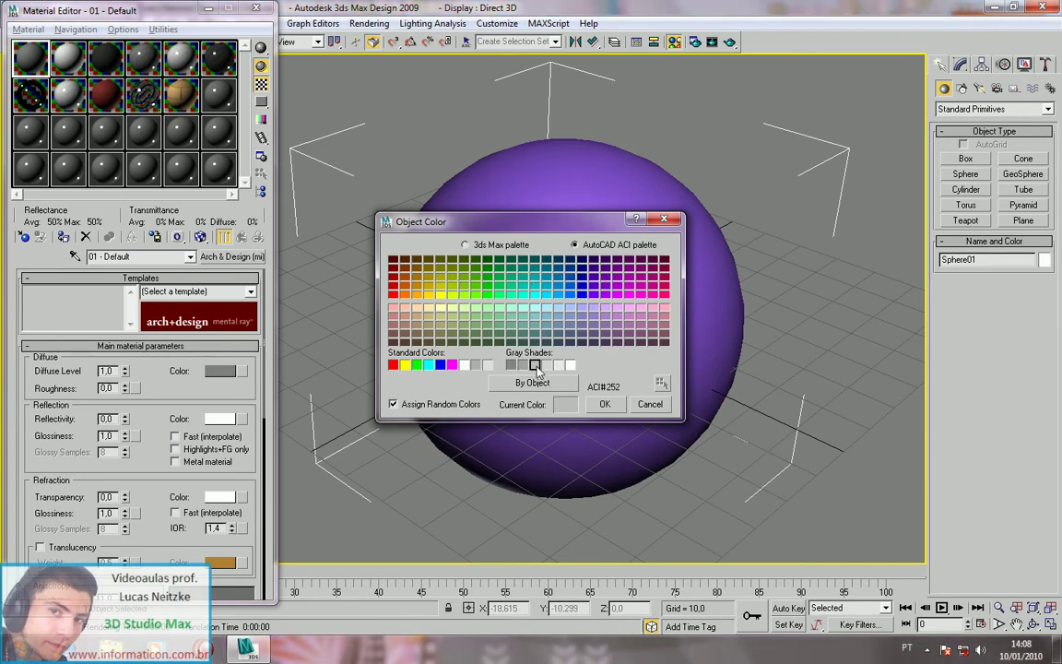
click(604, 405)
scroll(521, 269, down, 4)
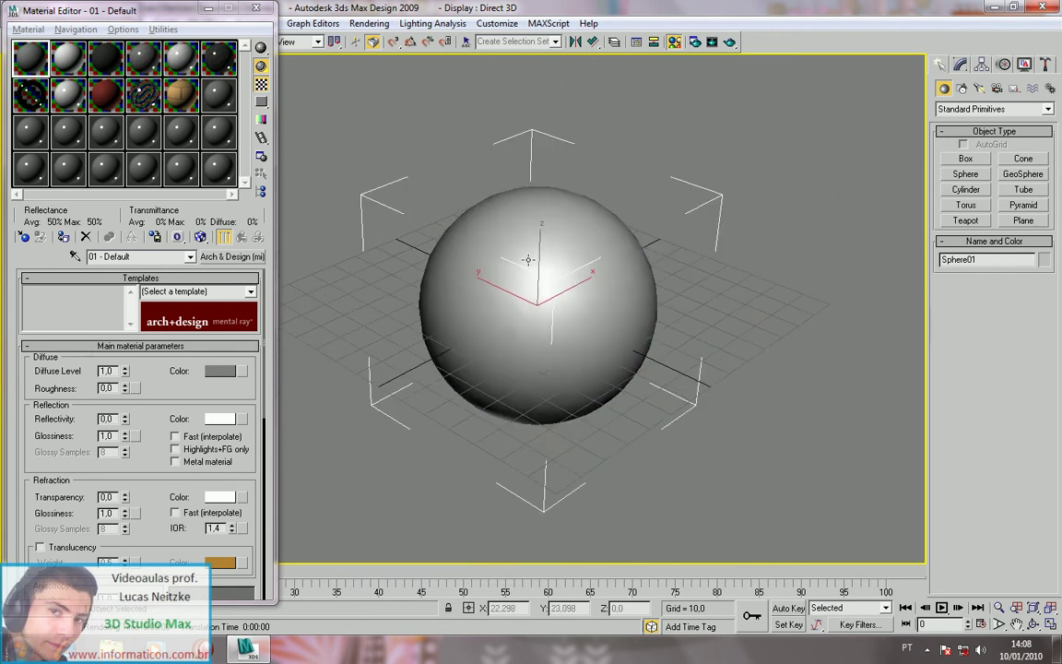
scroll(533, 259, up, 4)
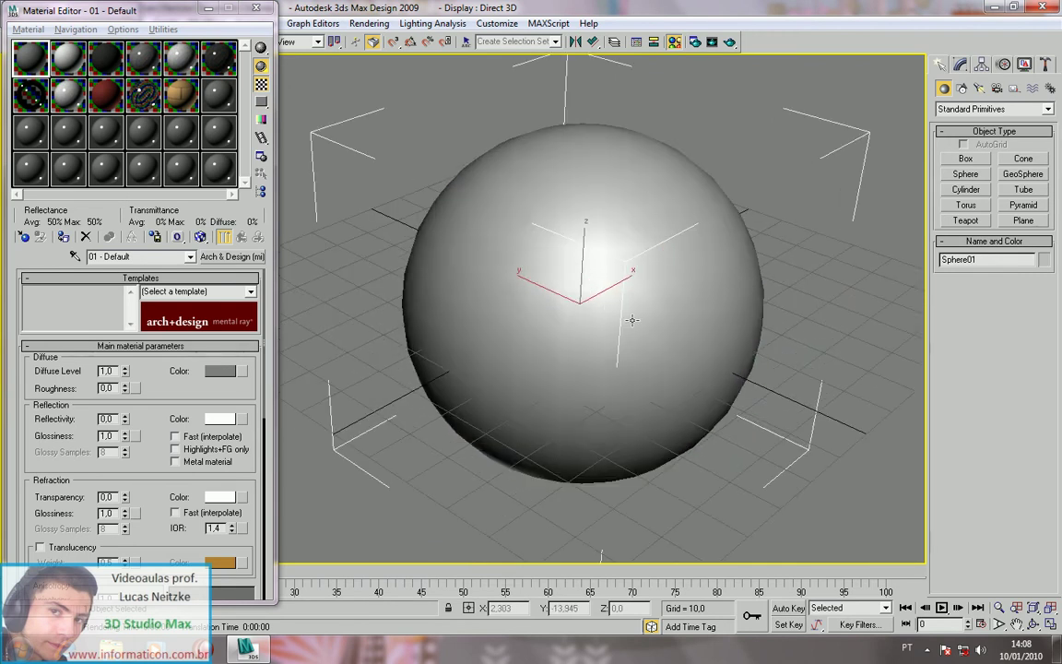
- Add a custom color with RGB 150, 153, 180 to the 3ds Max palette and apply it to the sphere
click(1043, 259)
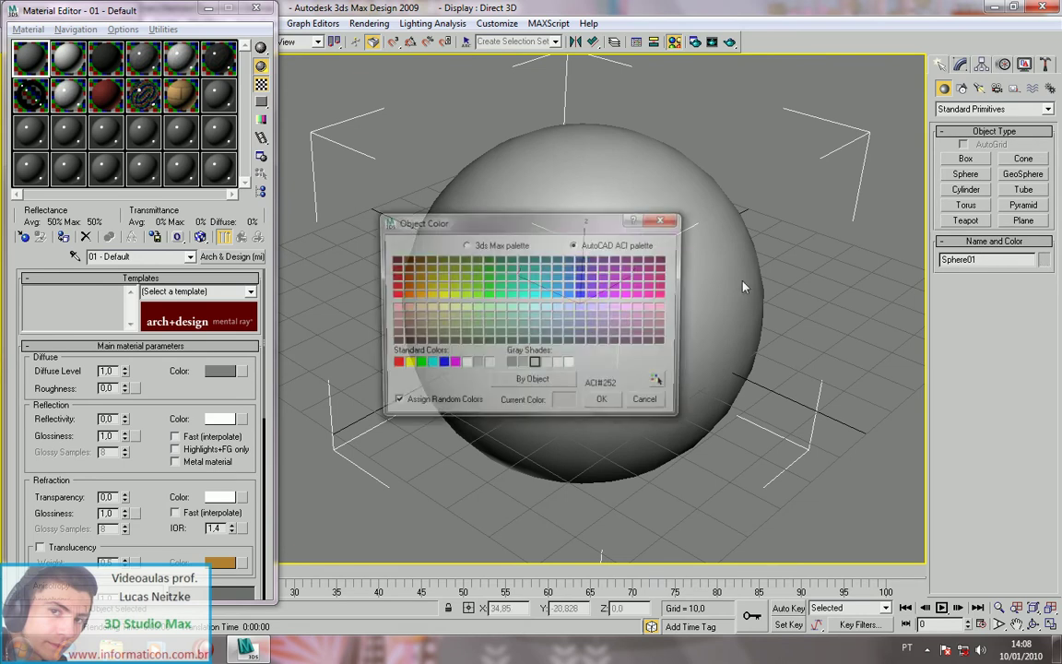
click(464, 244)
click(609, 298)
click(503, 281)
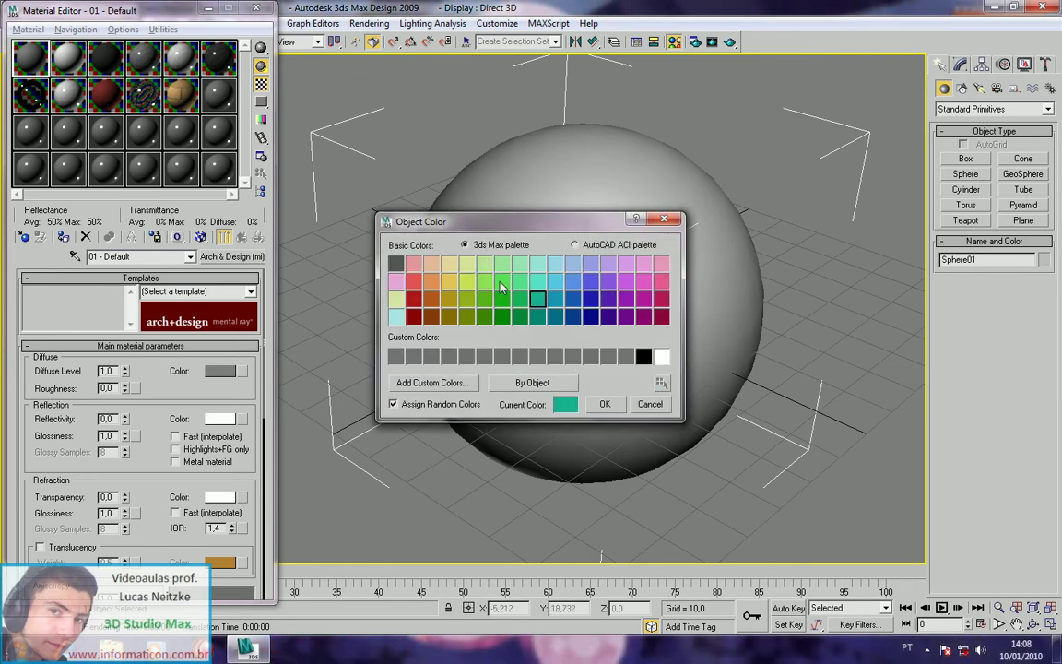
click(396, 356)
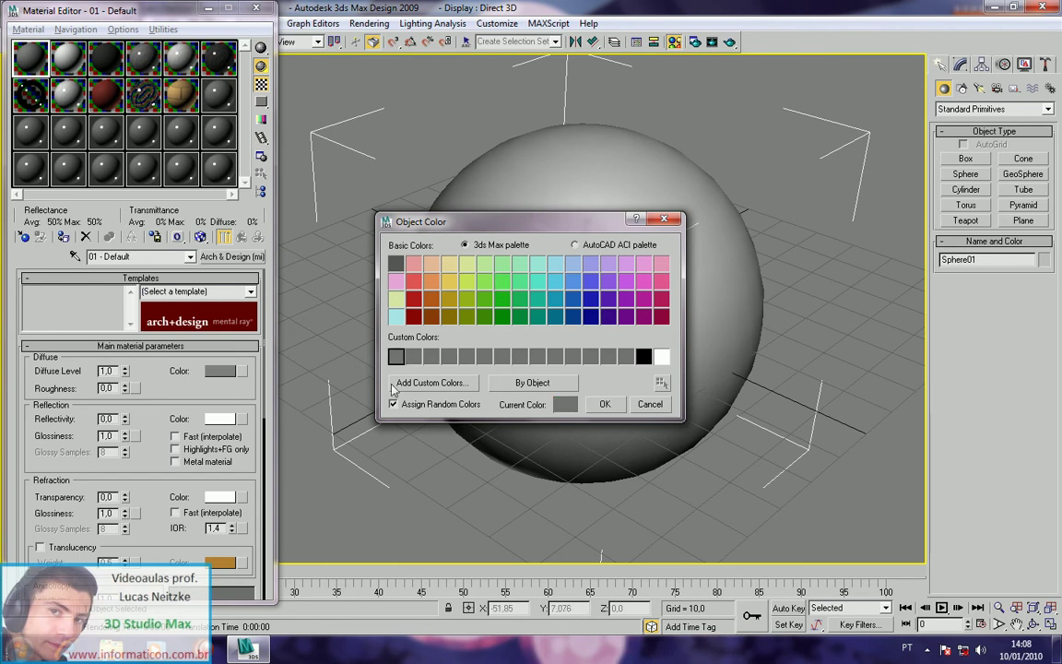
click(426, 383)
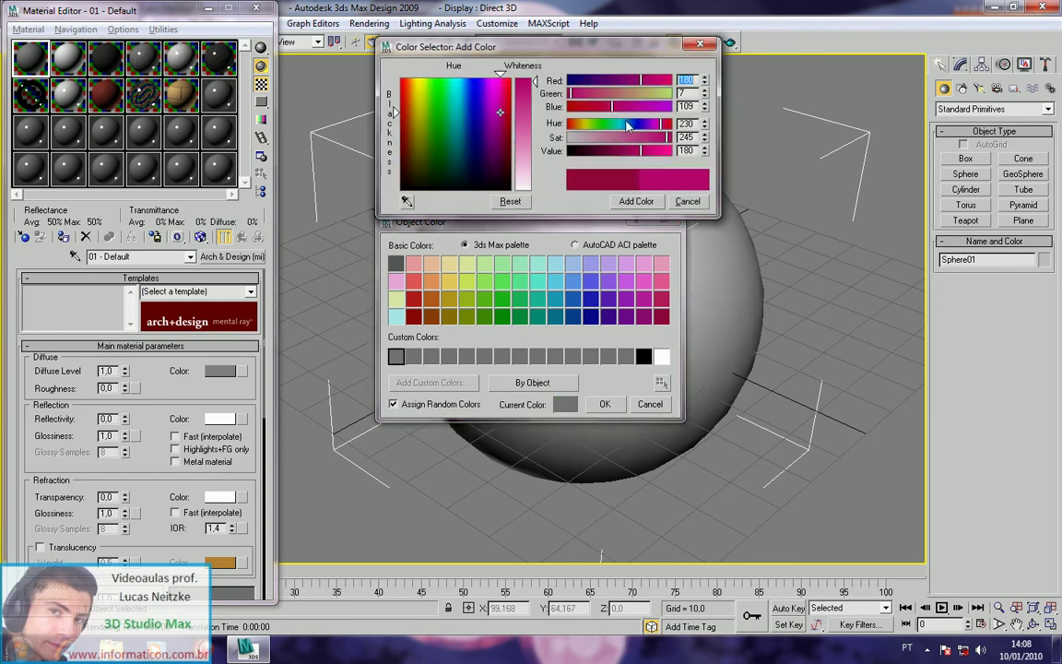
click(586, 137)
click(637, 201)
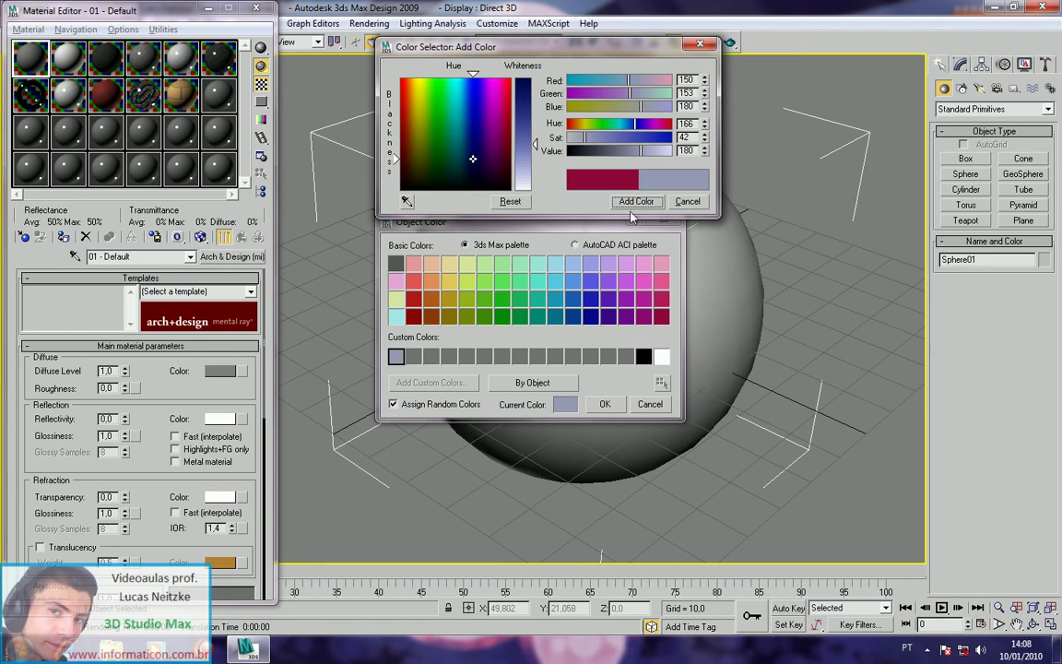
click(702, 200)
click(604, 404)
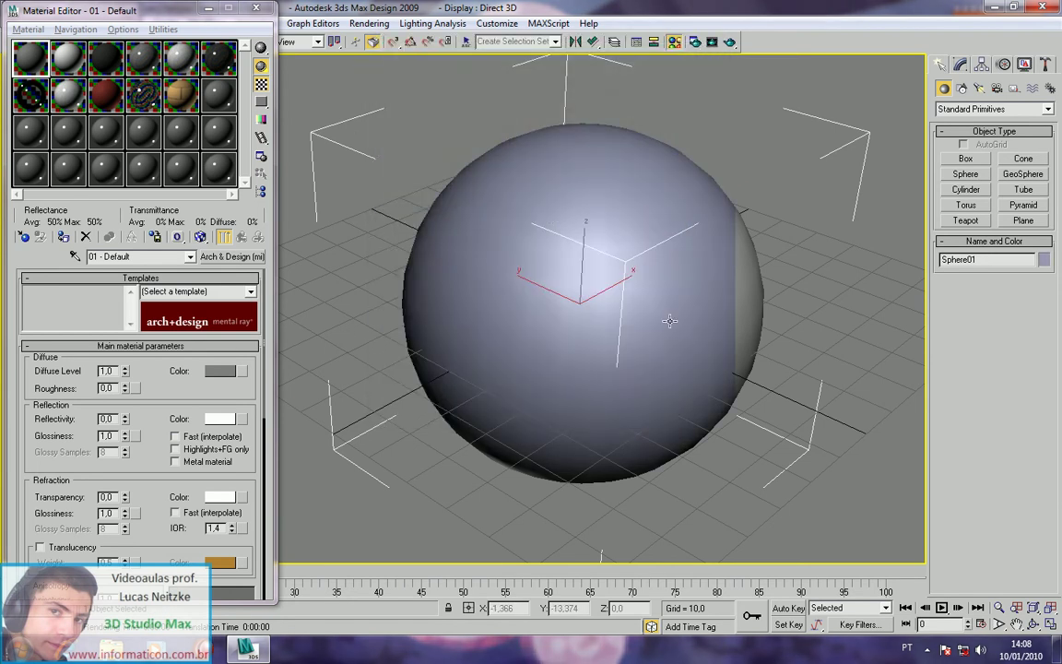
mouse_move(600, 242)
alt+middle_down()
mouse_move(614, 226)
mouse_move(617, 246)
mouse_move(564, 245)
mouse_move(574, 259)
alt+middle_up()
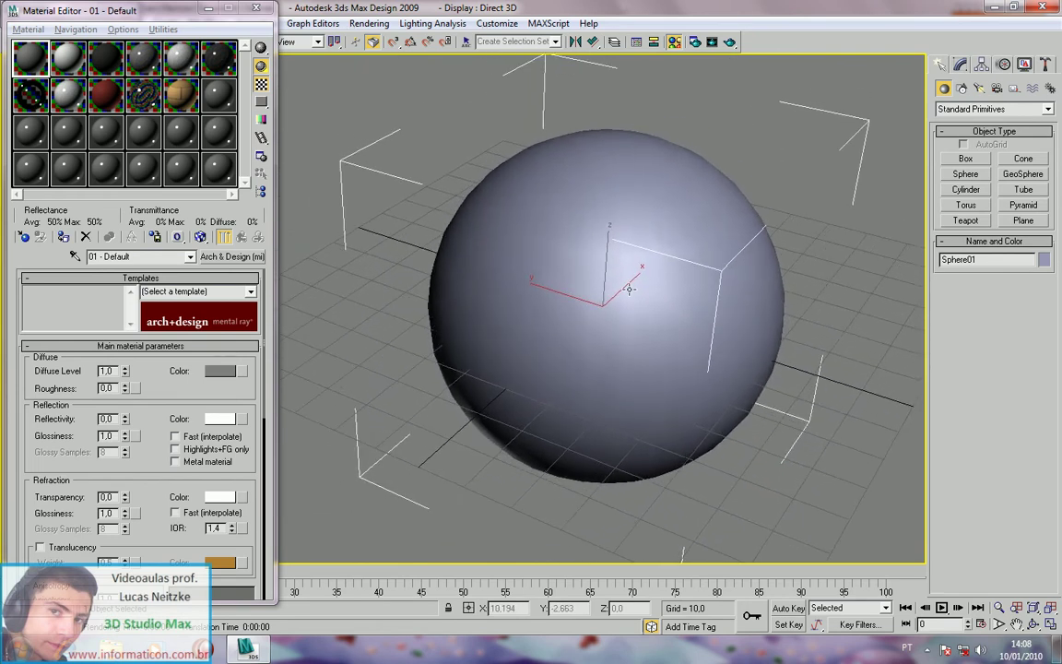
- Examine the parameters of the sample materials in the first two rows of the Material Editor
mouse_move(118, 11)
mouse_down()
mouse_move(153, 11)
mouse_move(120, 11)
mouse_up()
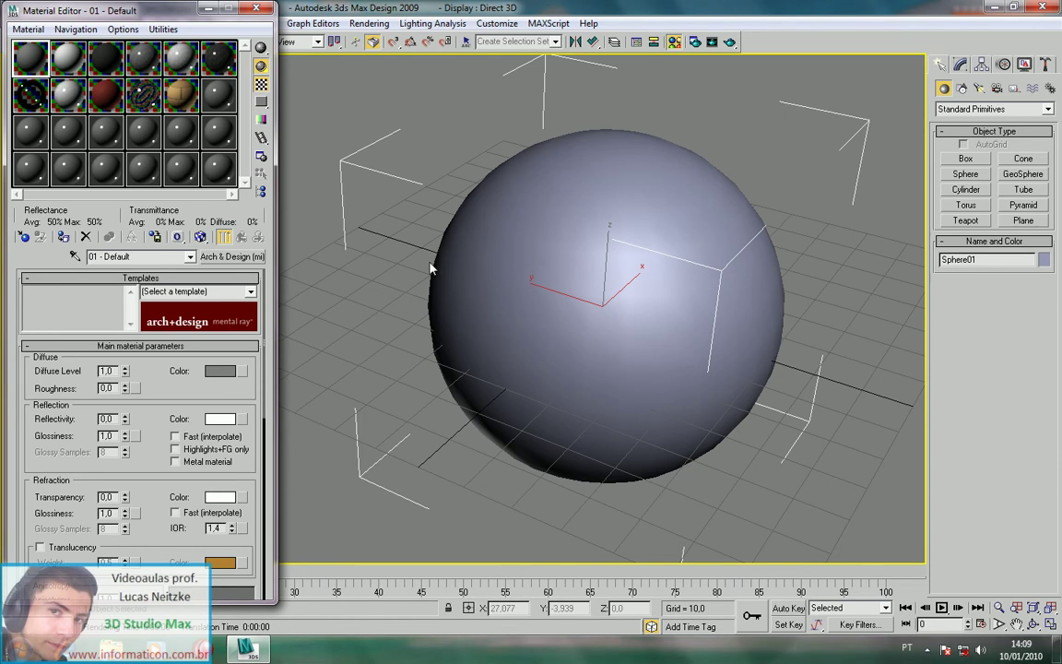
drag(106, 19, 137, 18)
drag(211, 16, 201, 16)
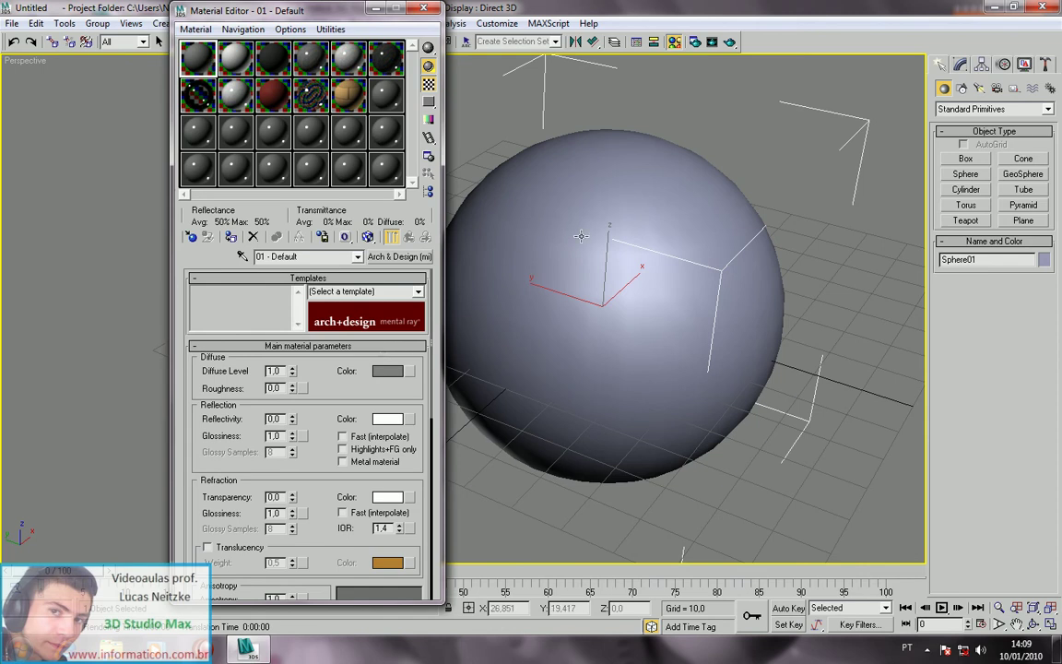
click(235, 63)
click(272, 62)
click(310, 63)
click(349, 63)
click(386, 65)
click(388, 90)
click(349, 92)
click(311, 93)
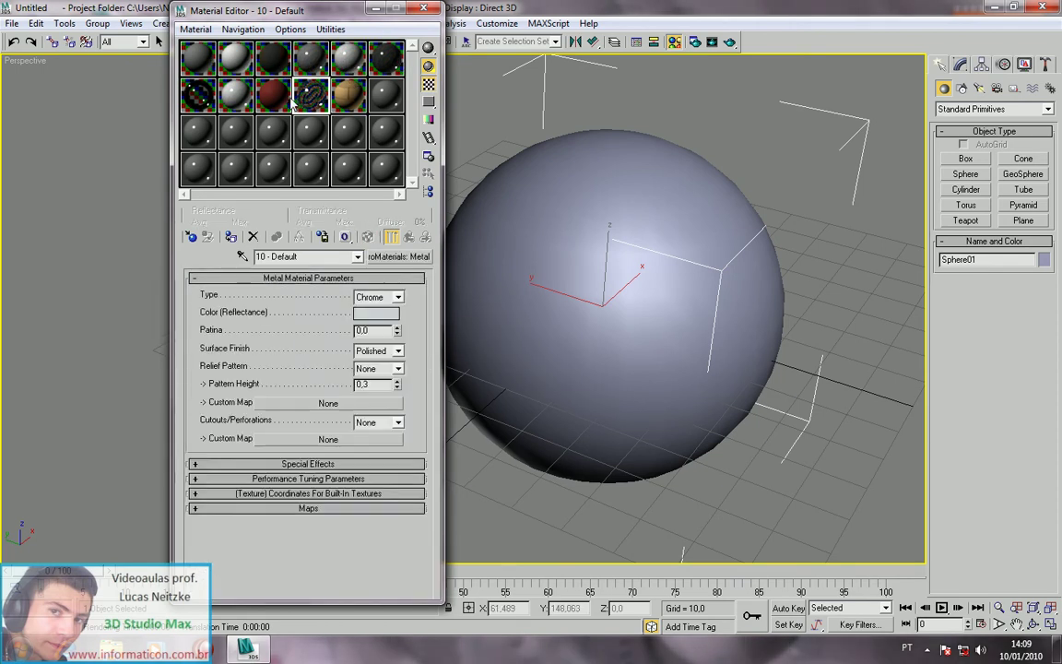
click(273, 92)
click(235, 92)
click(204, 83)
- Assign the 01 - Default Arch & Design material to the selected sphere
click(198, 60)
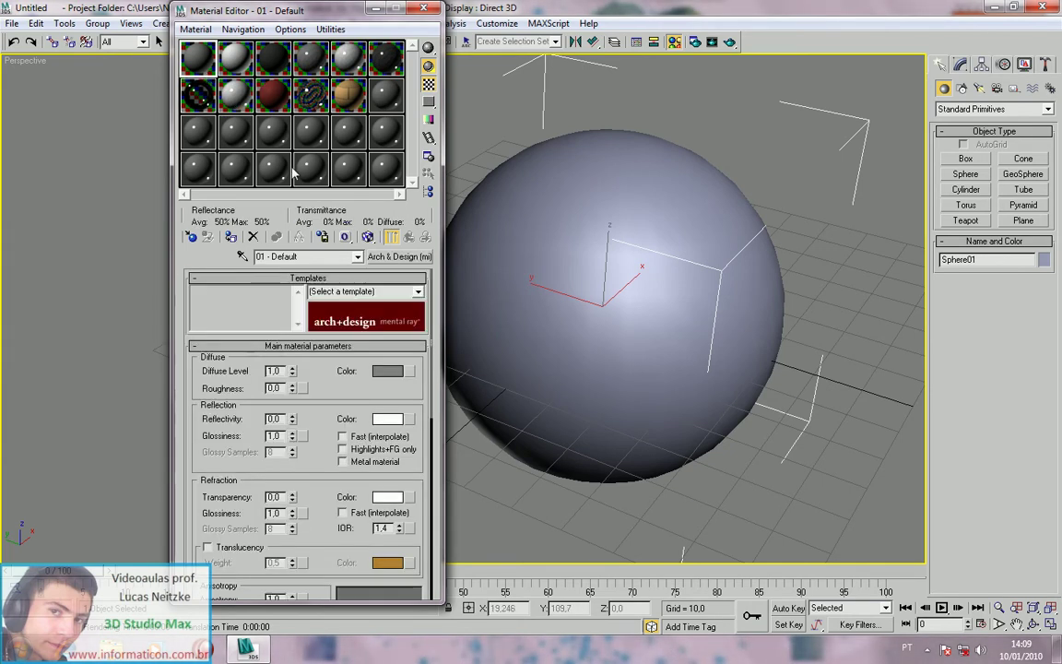
click(231, 238)
click(232, 238)
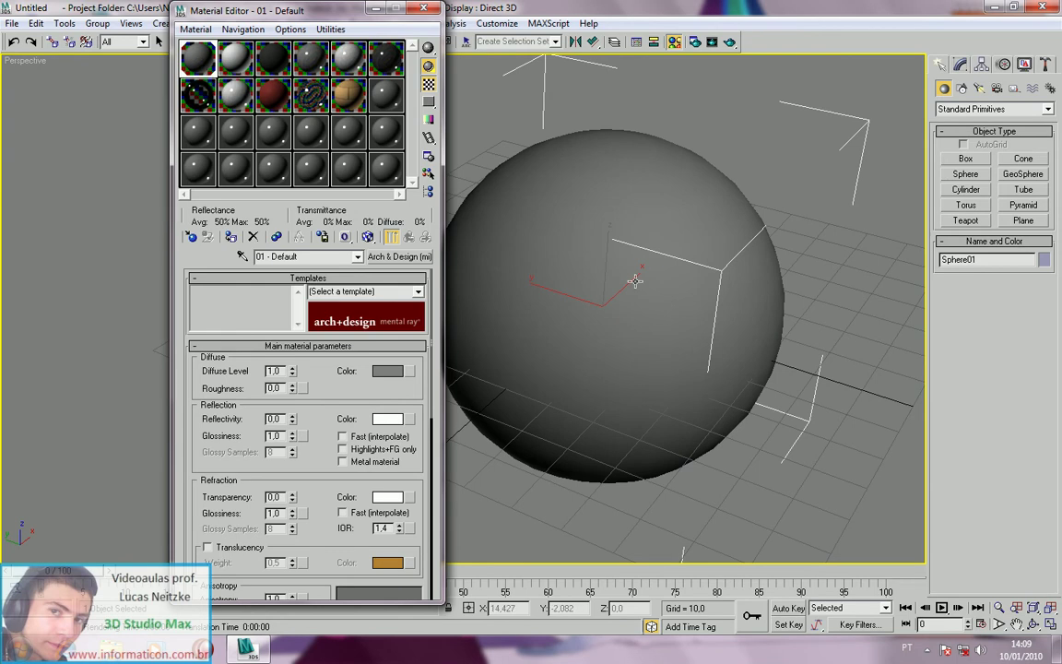
- Create a tall box on the grid beside the sphere in the Perspective view
scroll(633, 280, down, 3)
middle_drag(638, 302, 645, 269)
click(966, 158)
drag(733, 440, 775, 410)
click(776, 323)
right_click(624, 268)
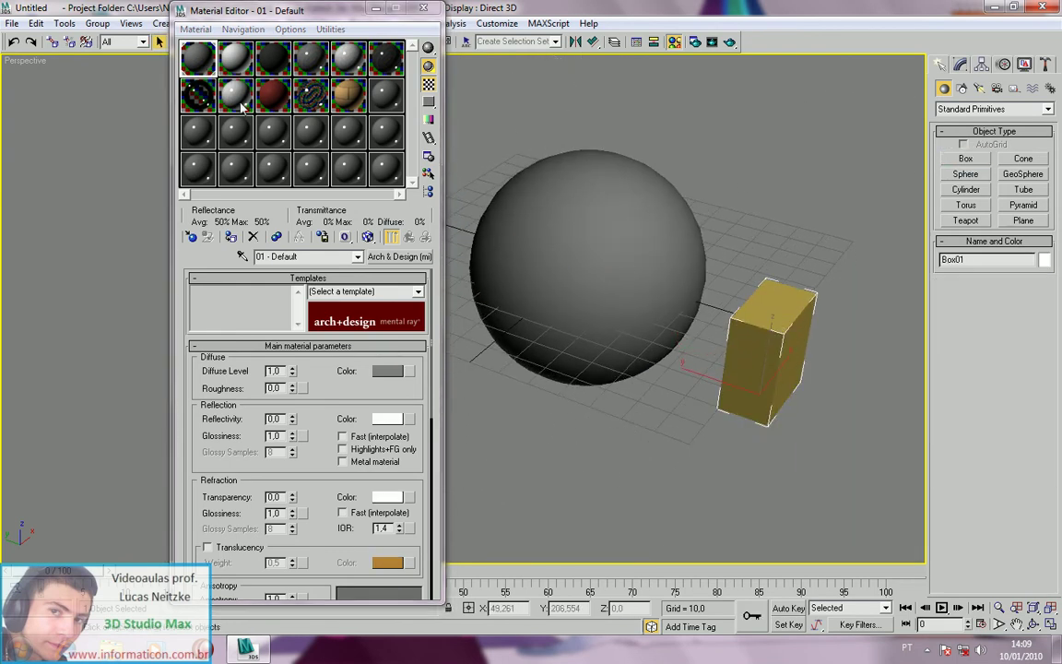
- Assign the 01 - Default material to the box and set its object color to dark blue
drag(207, 64, 755, 352)
middle_drag(749, 350, 701, 315)
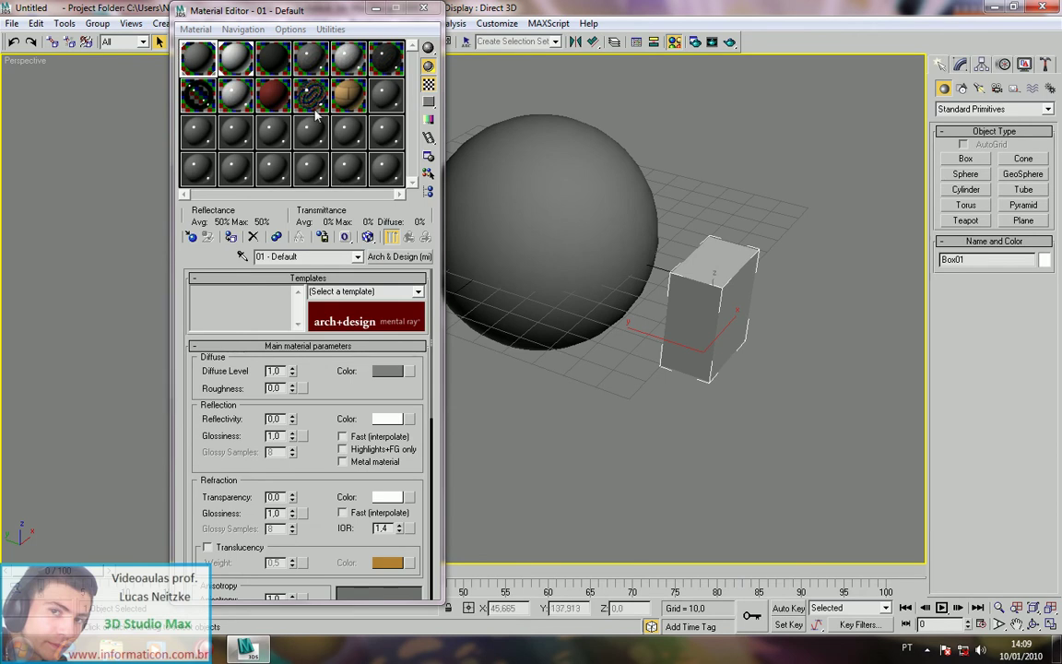
middle_drag(533, 241, 590, 231)
click(1045, 259)
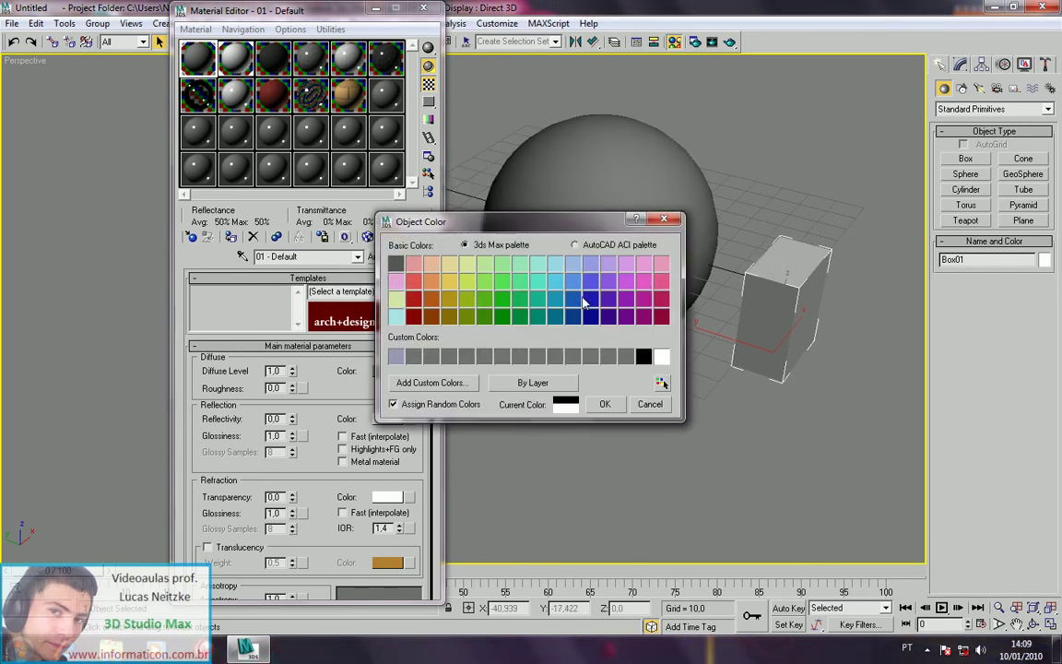
click(607, 404)
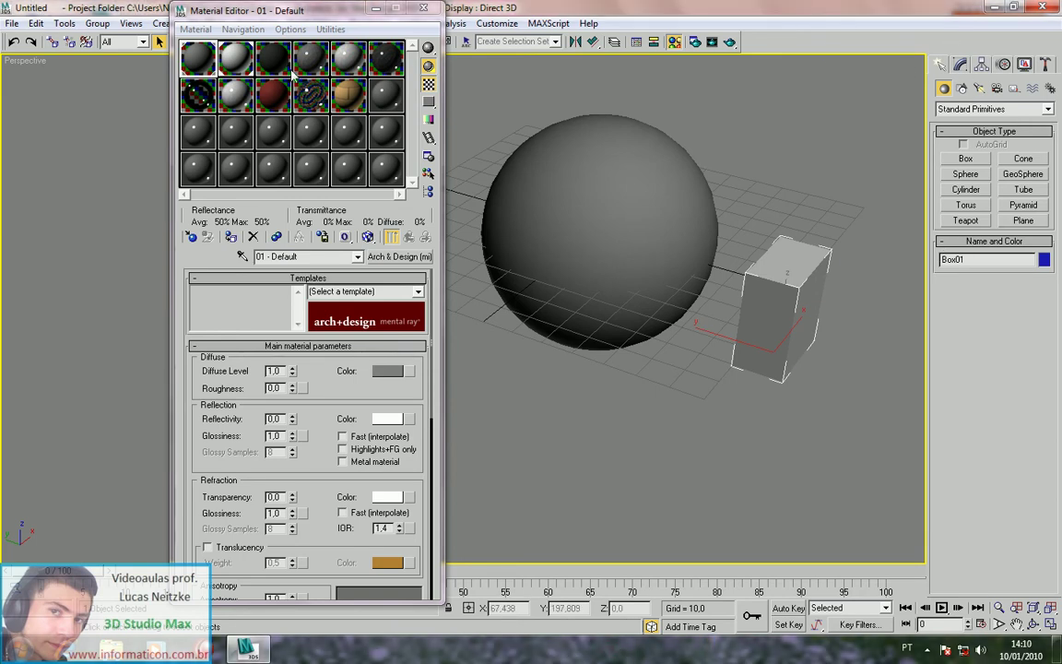
- Examine the parameters of the 10 - Default and 21 - Default materials and the Material Editor's command lists
click(362, 61)
click(305, 88)
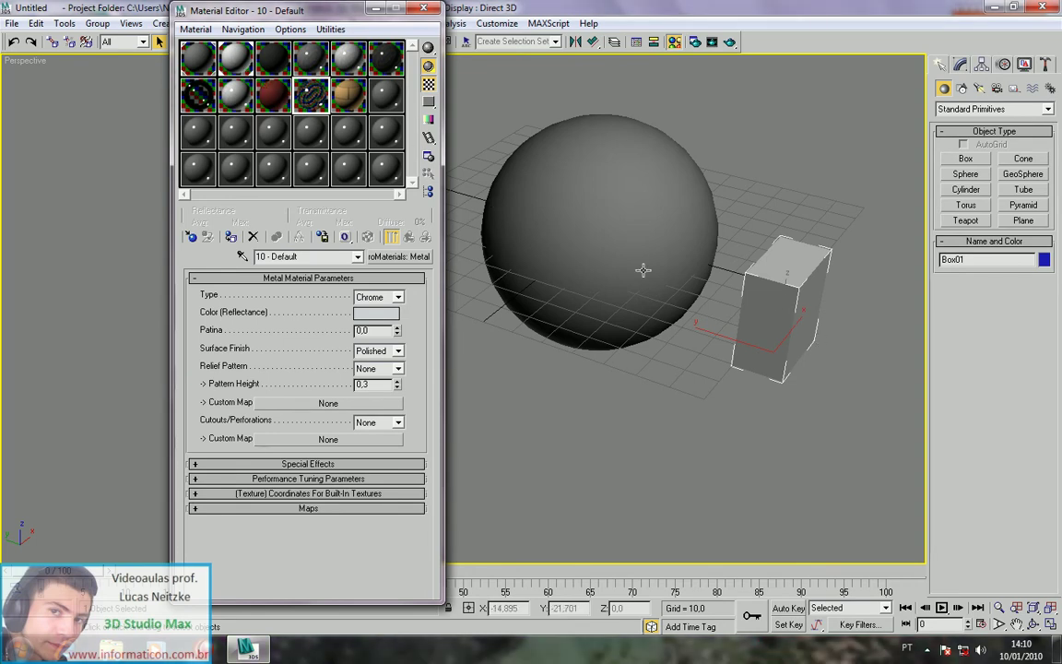
click(625, 240)
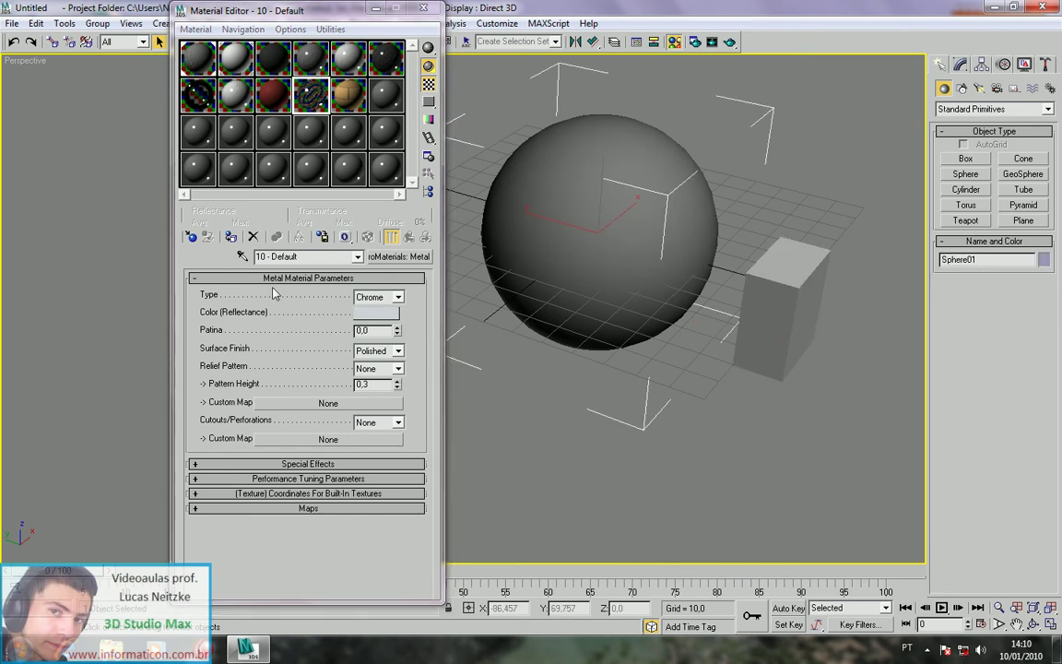
click(273, 167)
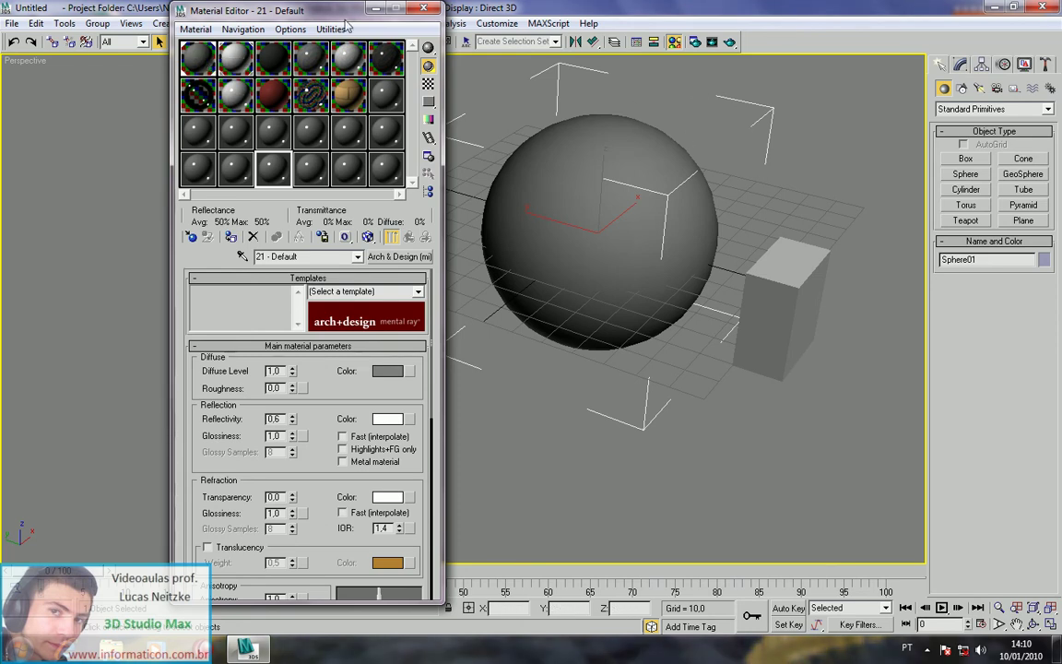
middle_drag(685, 263, 498, 146)
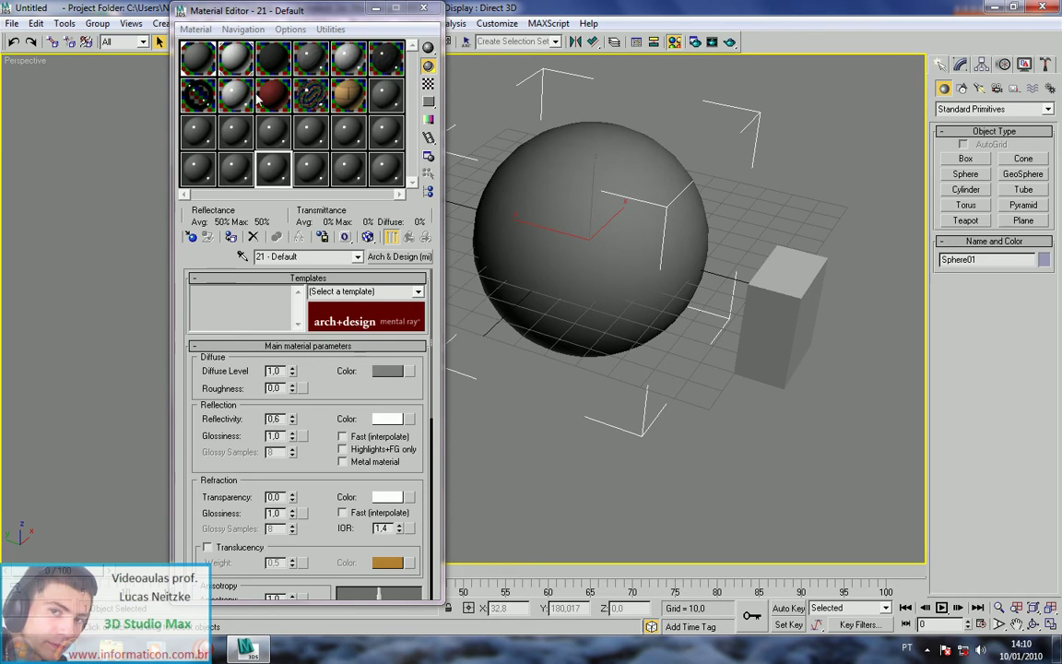
click(197, 29)
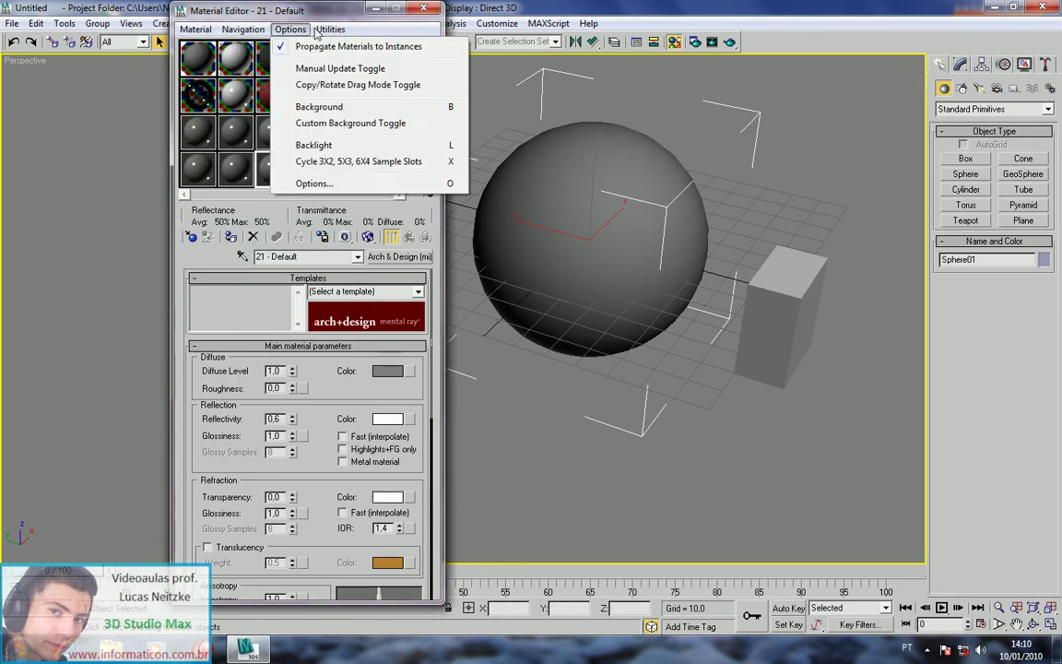
click(243, 28)
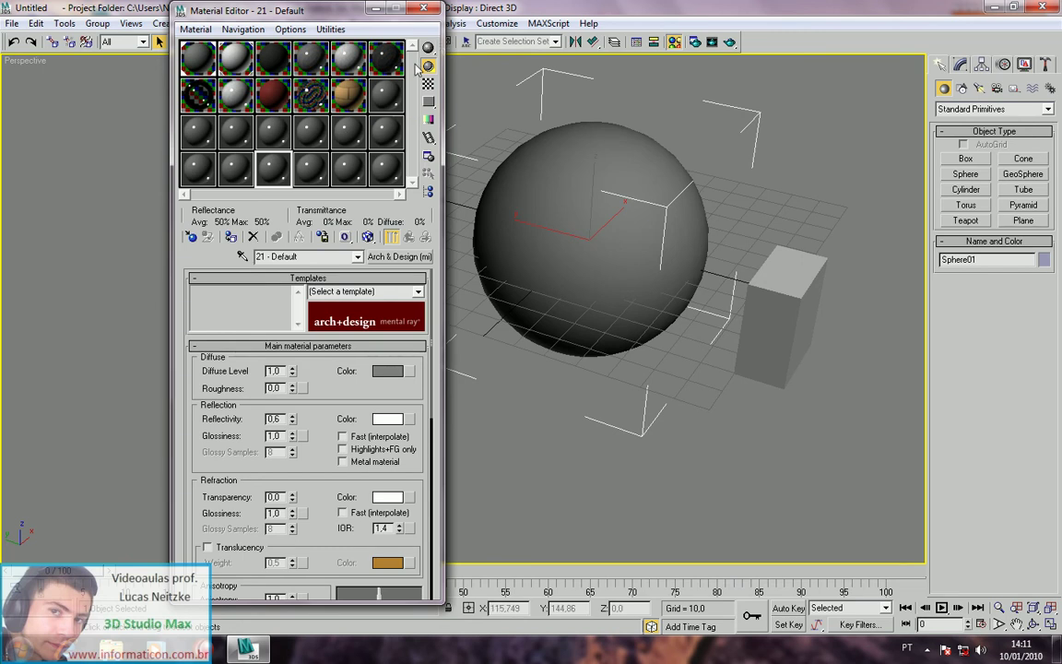
- Select the box, set the 01 - Default sample shape to a cylinder, and toggle the backlight on the 02 - Default sample
click(208, 61)
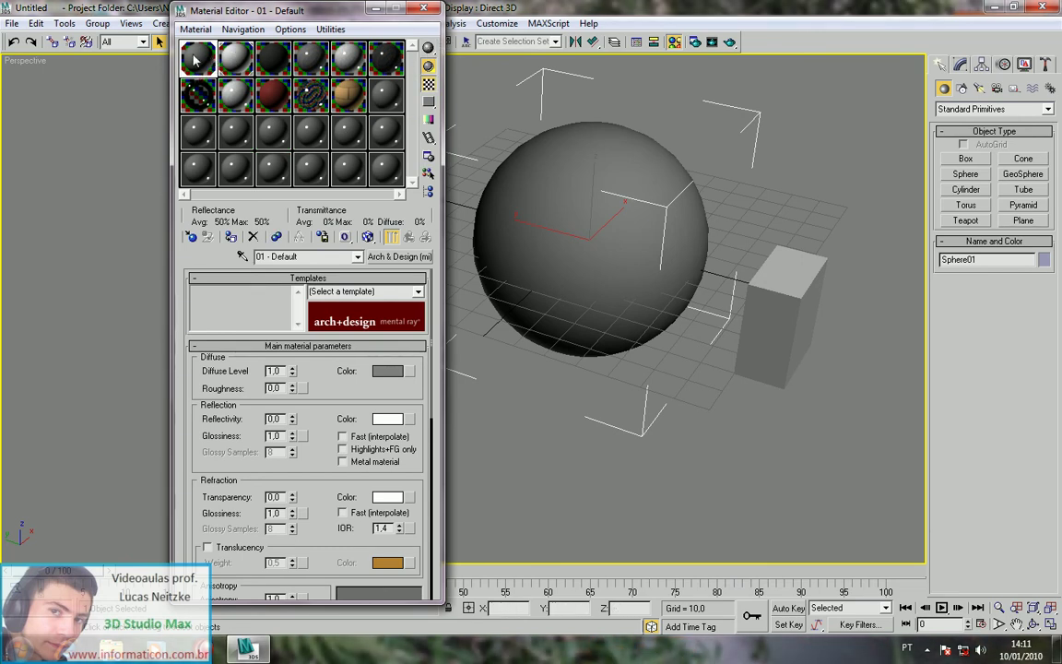
click(734, 295)
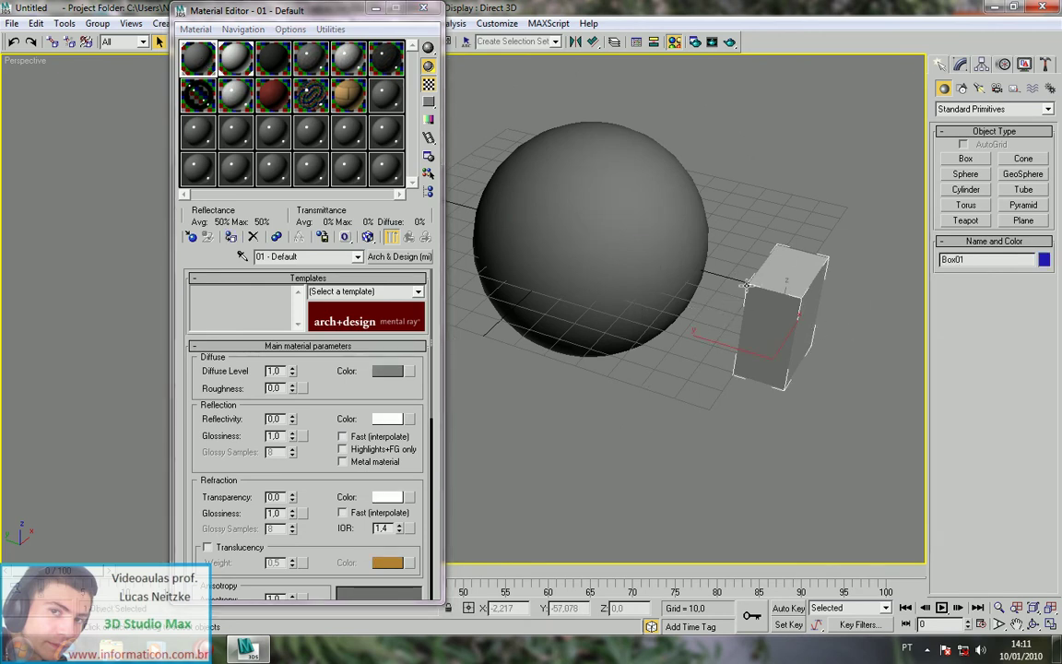
drag(430, 50, 464, 62)
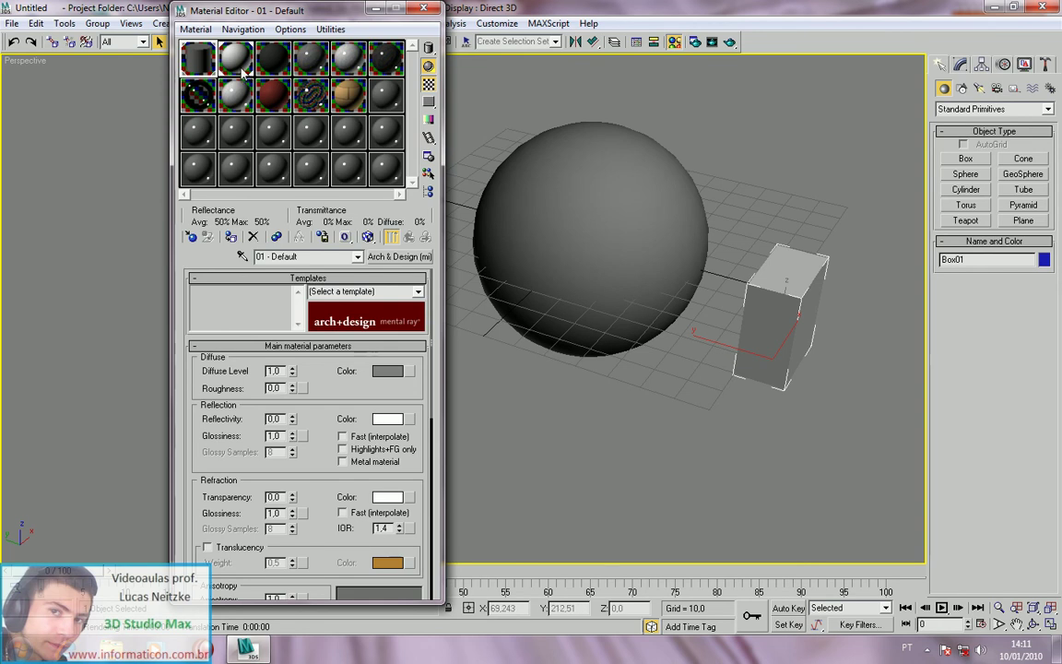
click(283, 69)
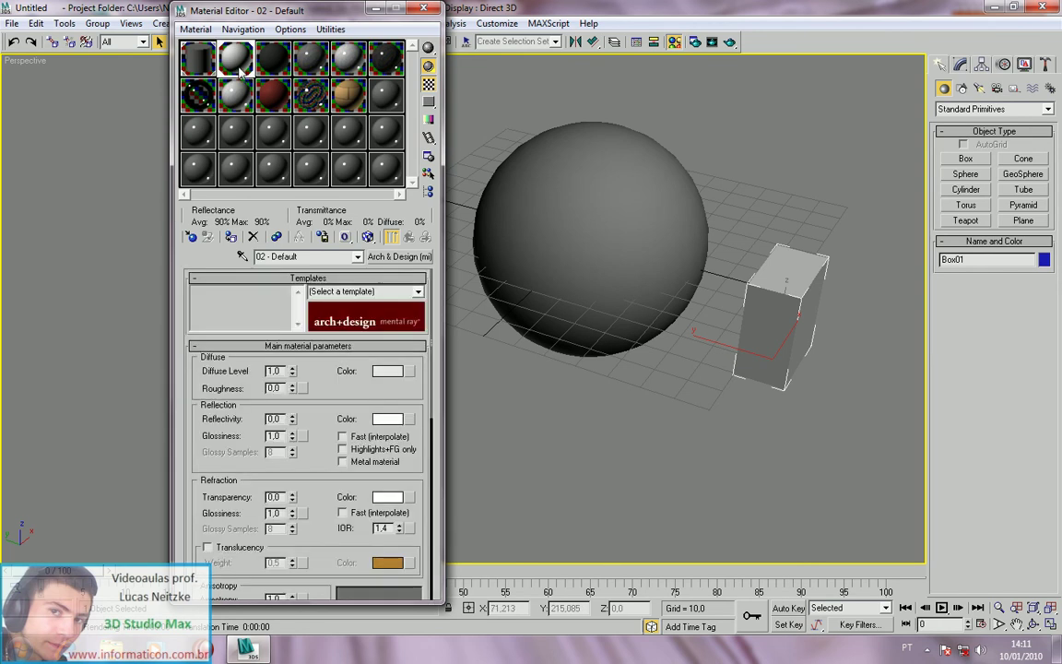
click(434, 72)
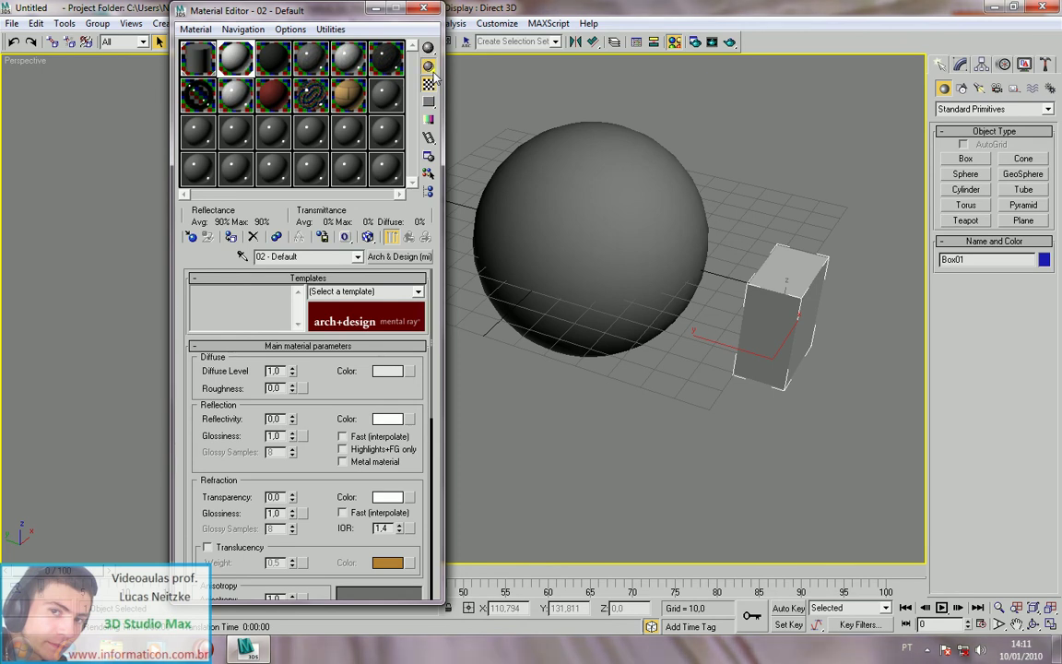
- Render the Perspective view to inspect the sphere and box, and close the rendered frame
key(shift+q)
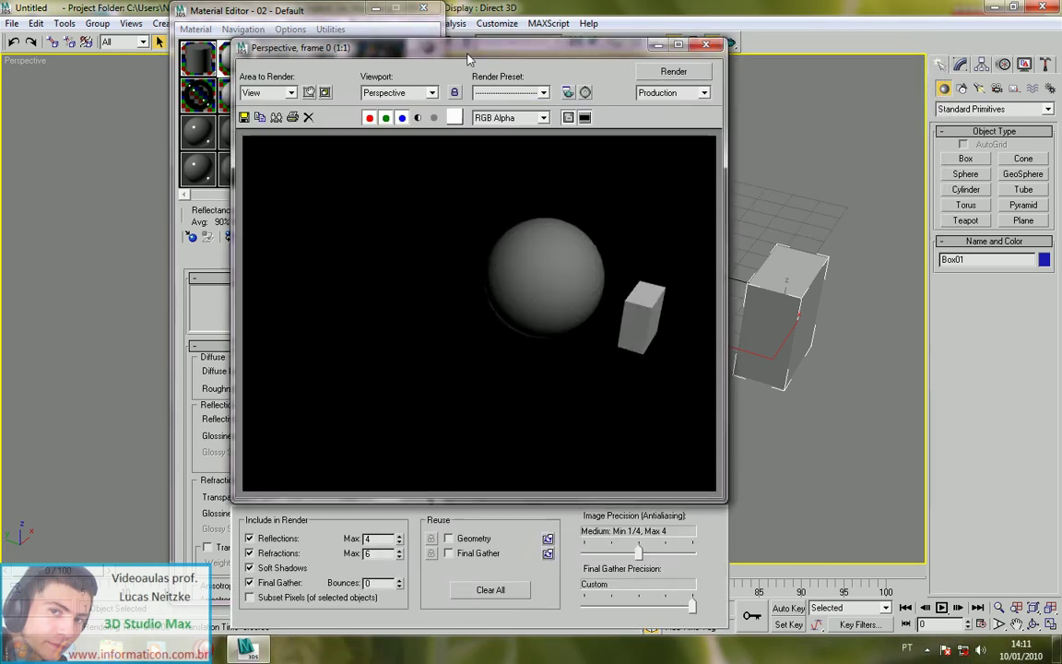
drag(470, 53, 692, 55)
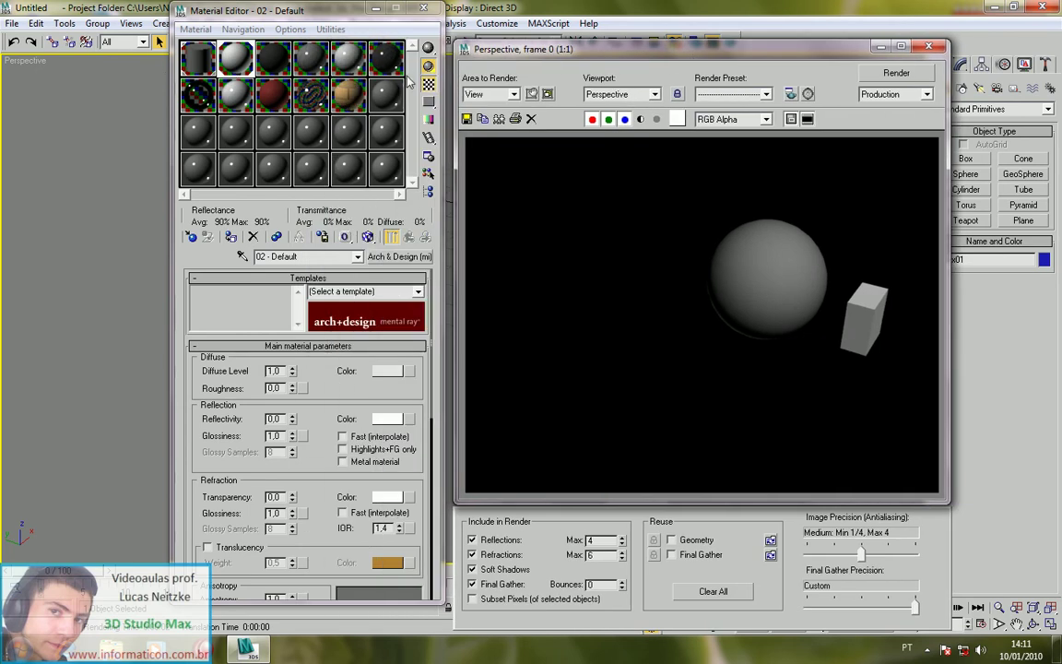
key(shift+q)
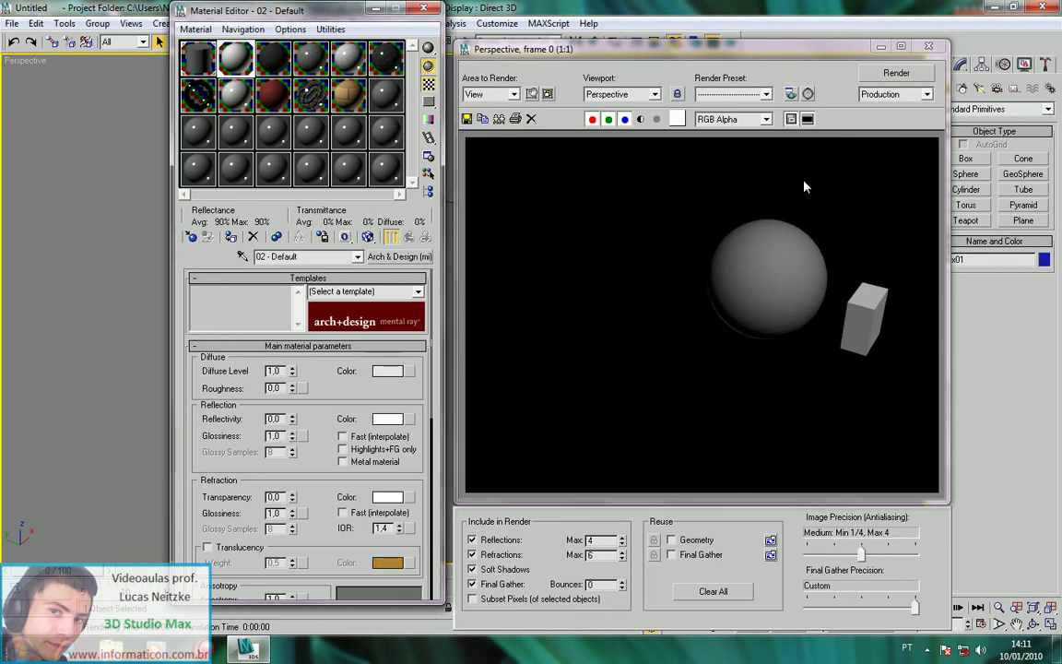
click(892, 73)
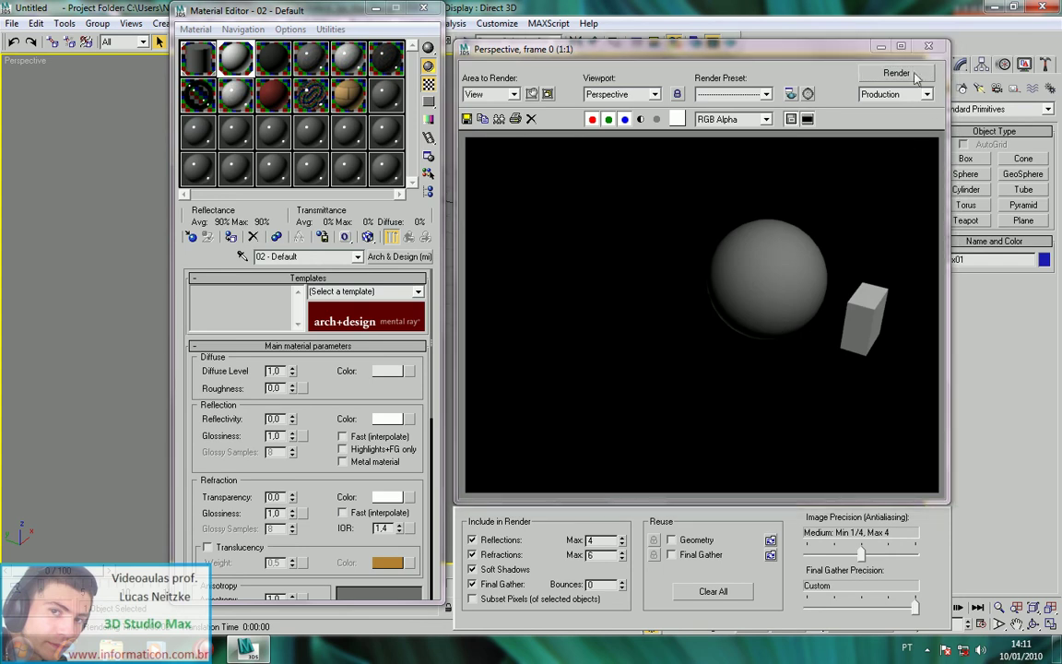
click(929, 46)
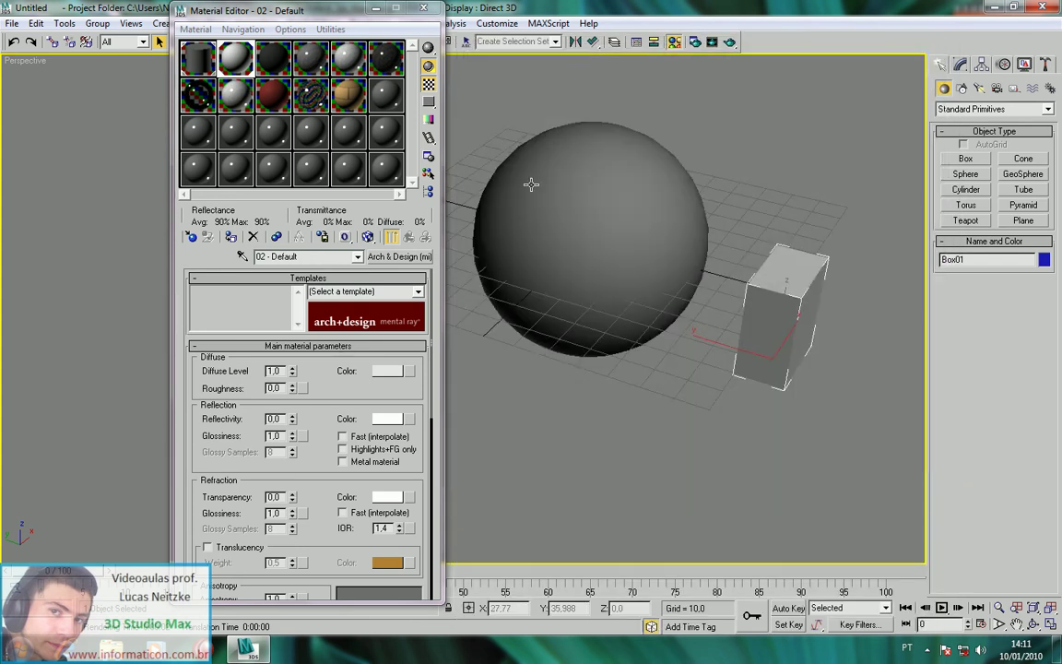
- Change the 01 - Default material's type from Arch & Design to Standard
alt+middle_drag(561, 245, 536, 218)
alt+middle_drag(605, 298, 420, 218)
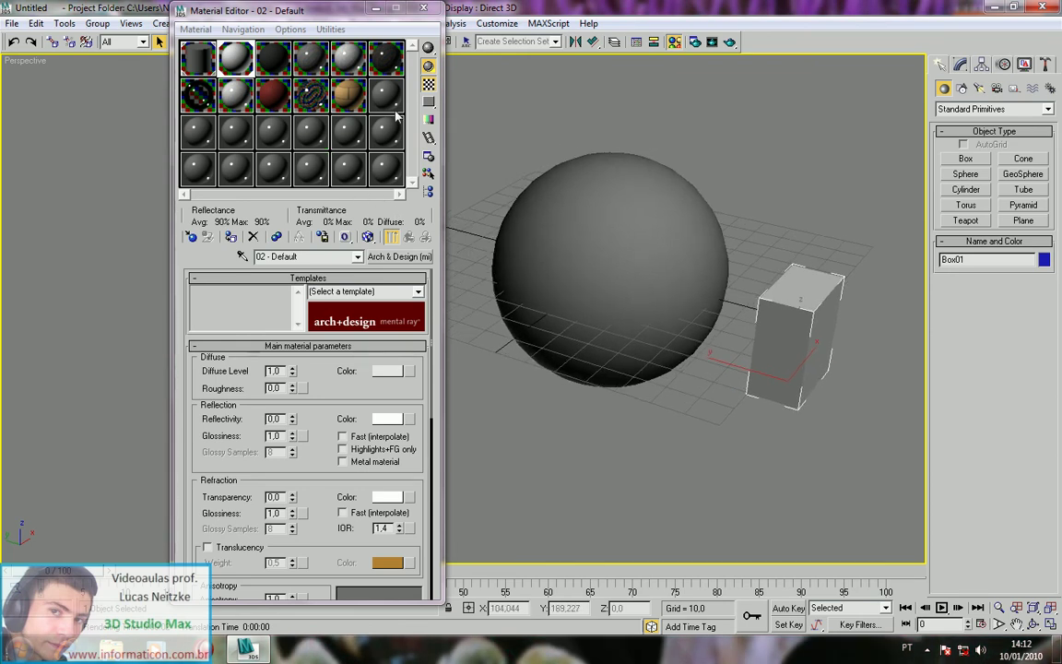
click(202, 57)
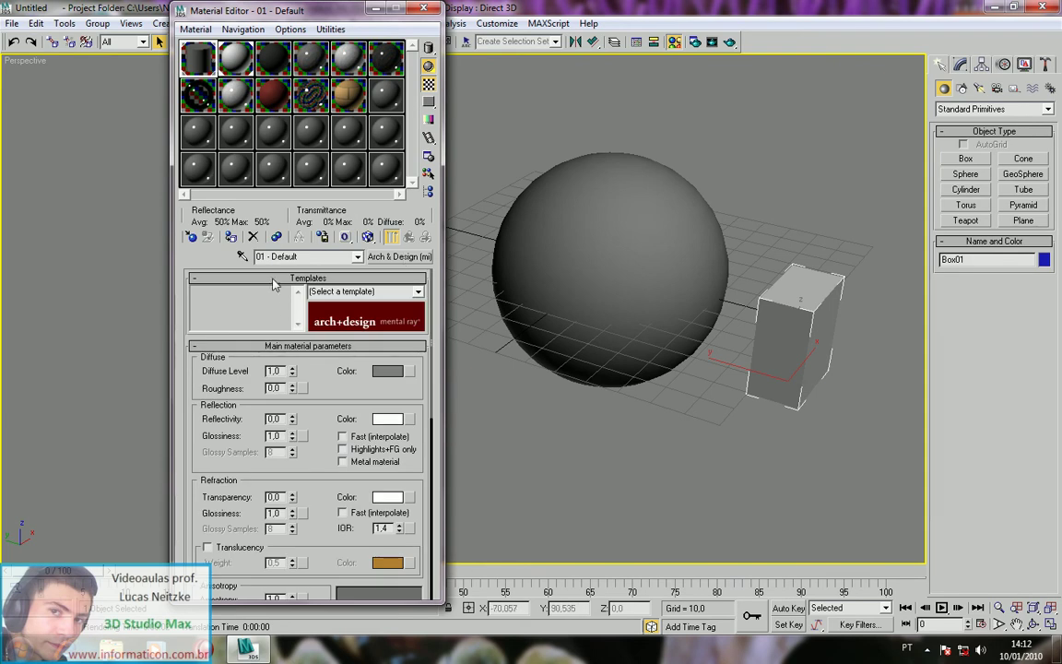
click(399, 257)
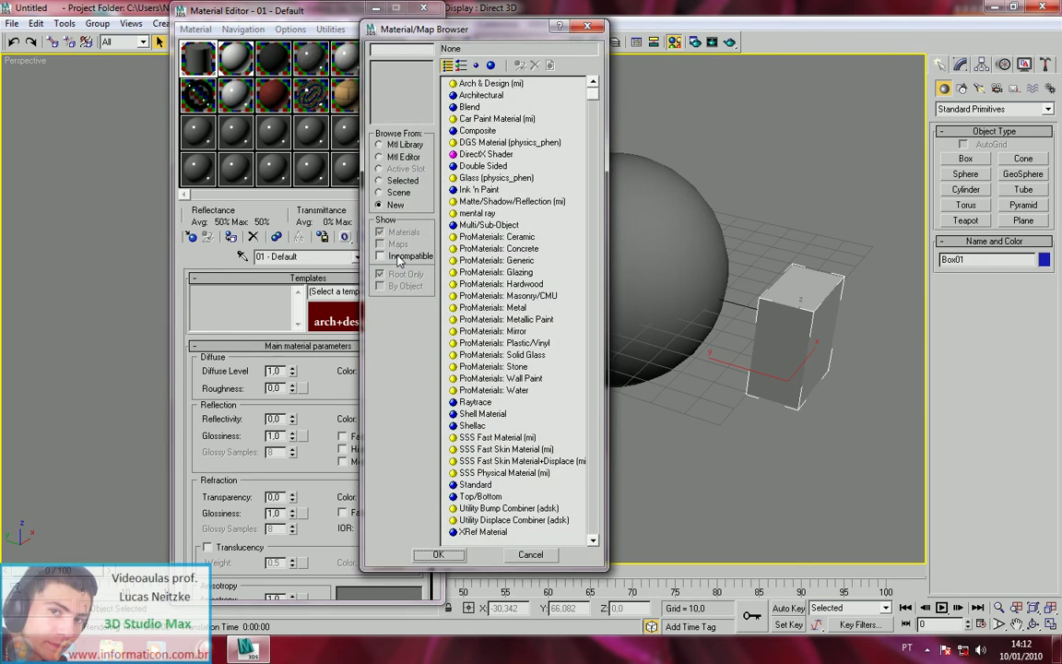
double_click(475, 487)
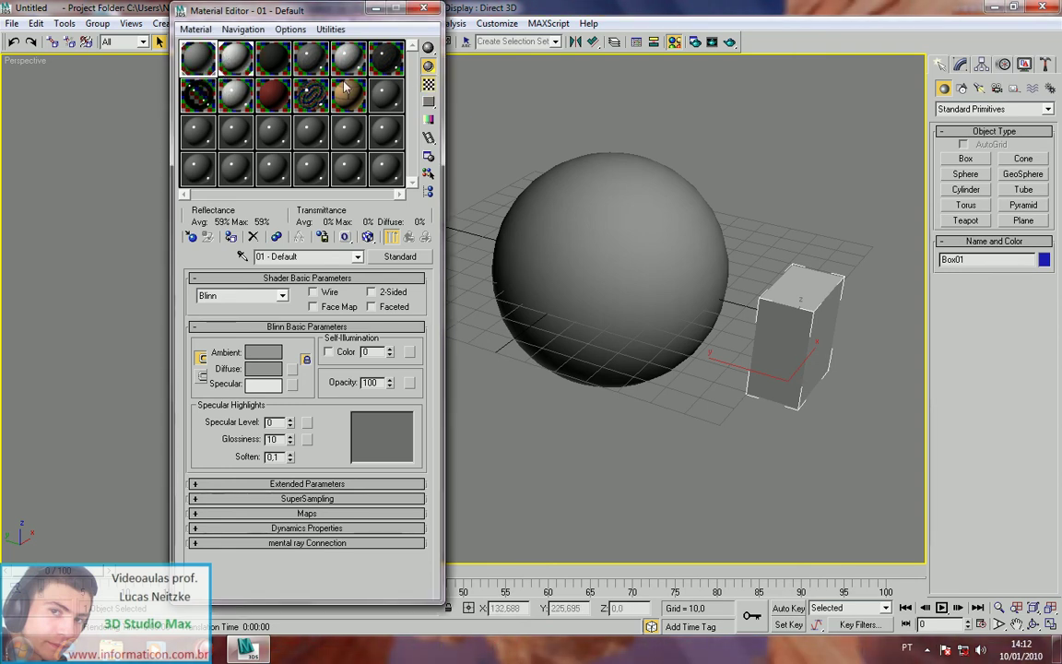
- Inspect the 09 - Default sample's background and view the 01 - Default and 11 - Default samples in enlarged previews
click(276, 94)
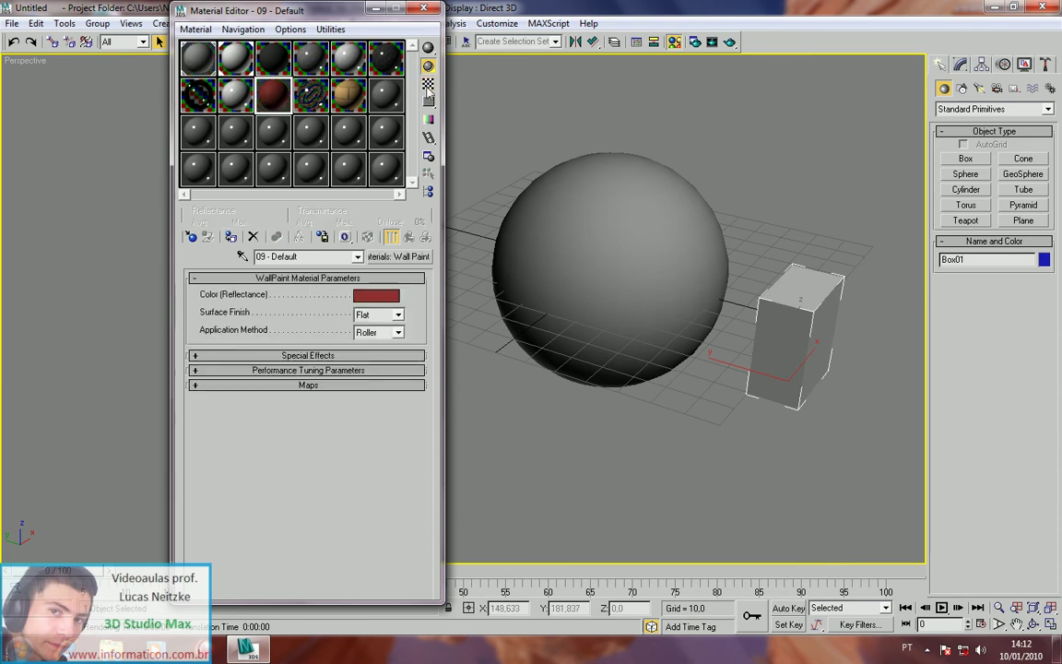
click(207, 74)
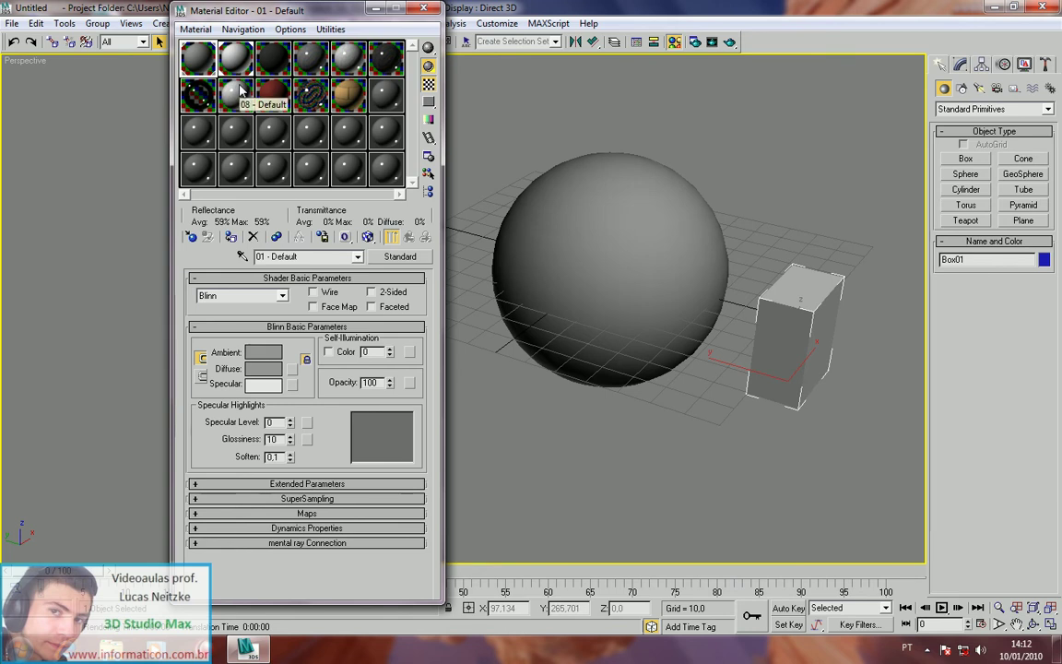
double_click(199, 59)
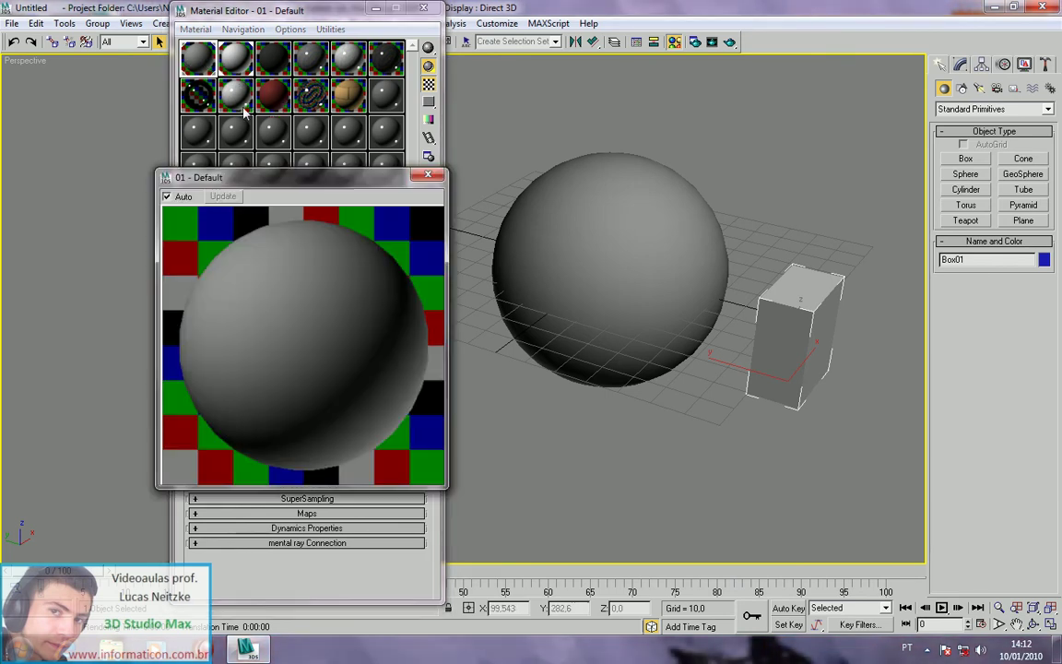
drag(297, 180, 575, 107)
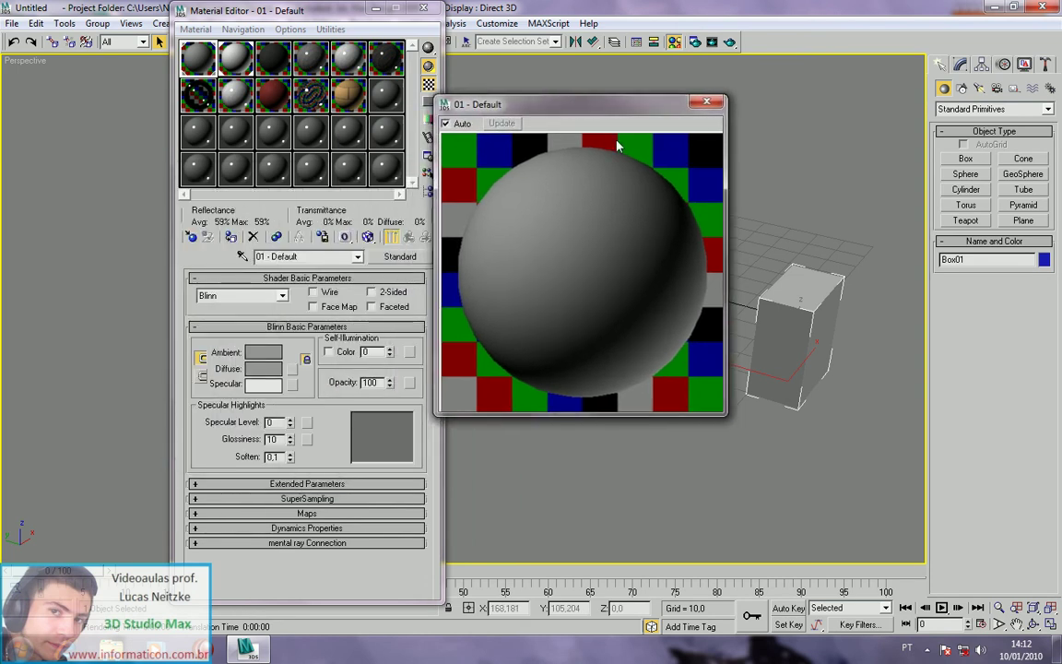
mouse_move(728, 416)
mouse_down()
mouse_move(656, 408)
mouse_move(562, 320)
mouse_move(715, 403)
mouse_up()
click(695, 101)
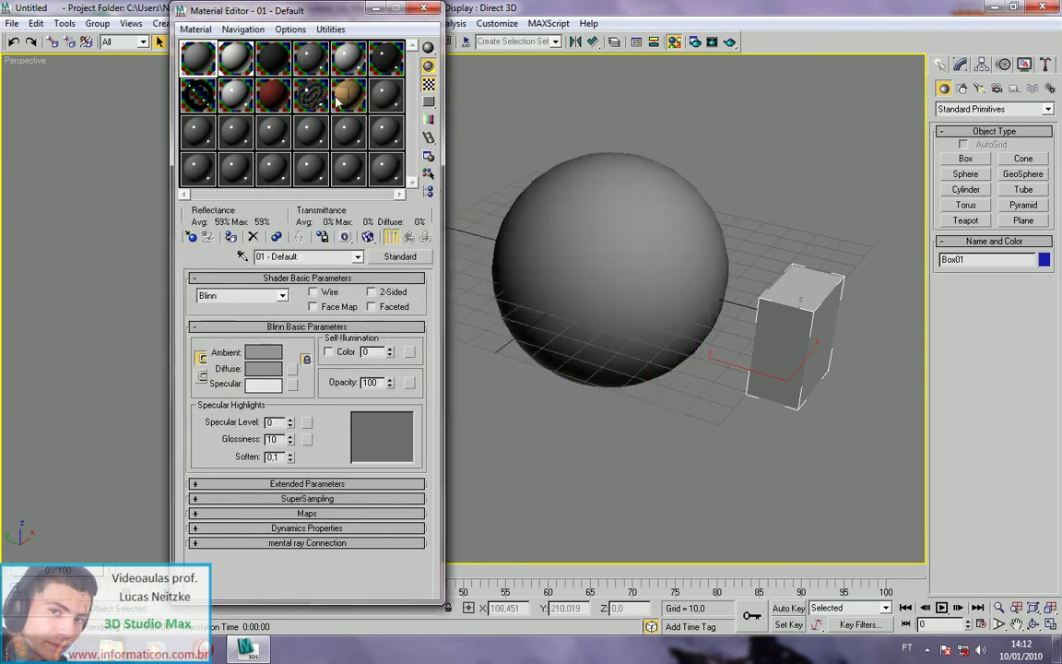
double_click(348, 93)
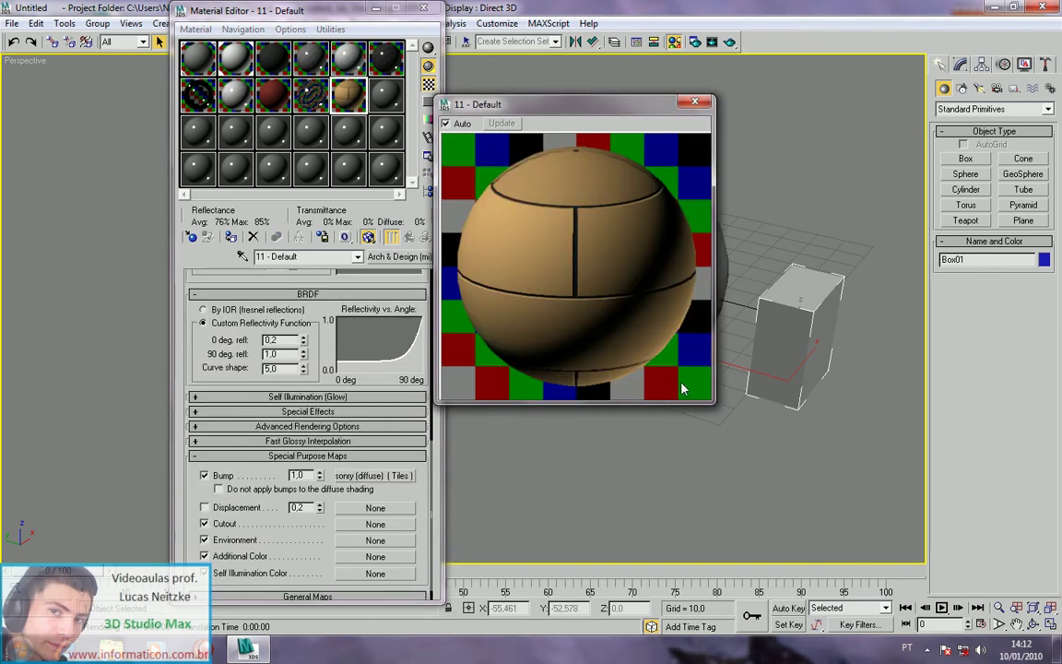
click(694, 102)
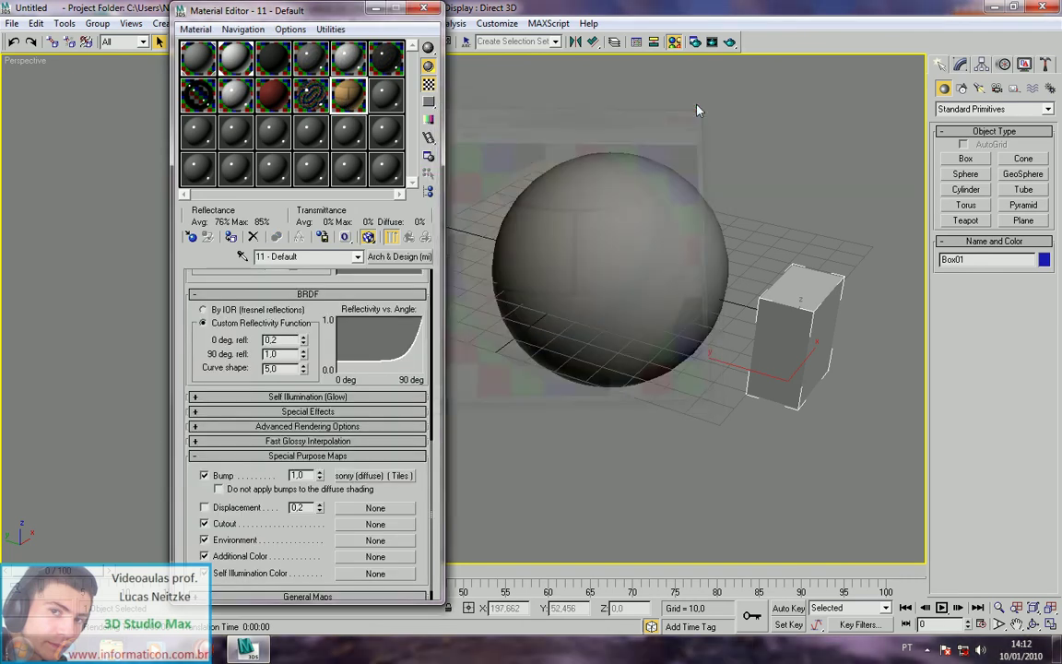
- Show the 01 - Default material in an enlarged preview and set its opacity to 91
double_click(203, 72)
drag(471, 95, 515, 94)
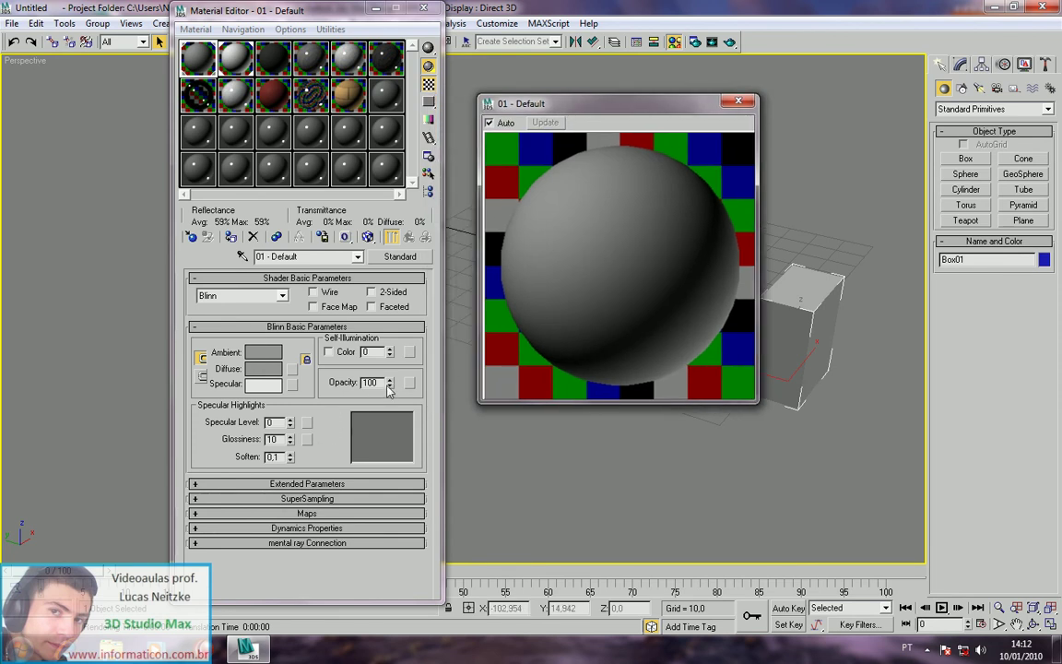
drag(388, 383, 354, 341)
drag(600, 112, 288, 140)
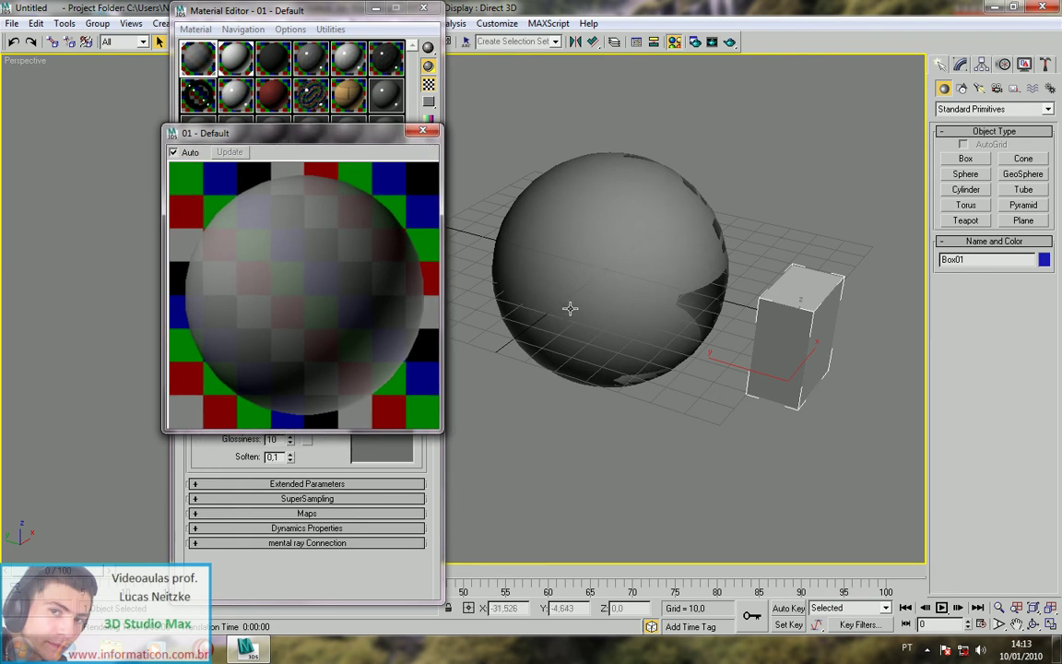
- Render the Perspective view to check the material's transparency, and move the enlarged preview clear of the Material Editor
key(shift+q)
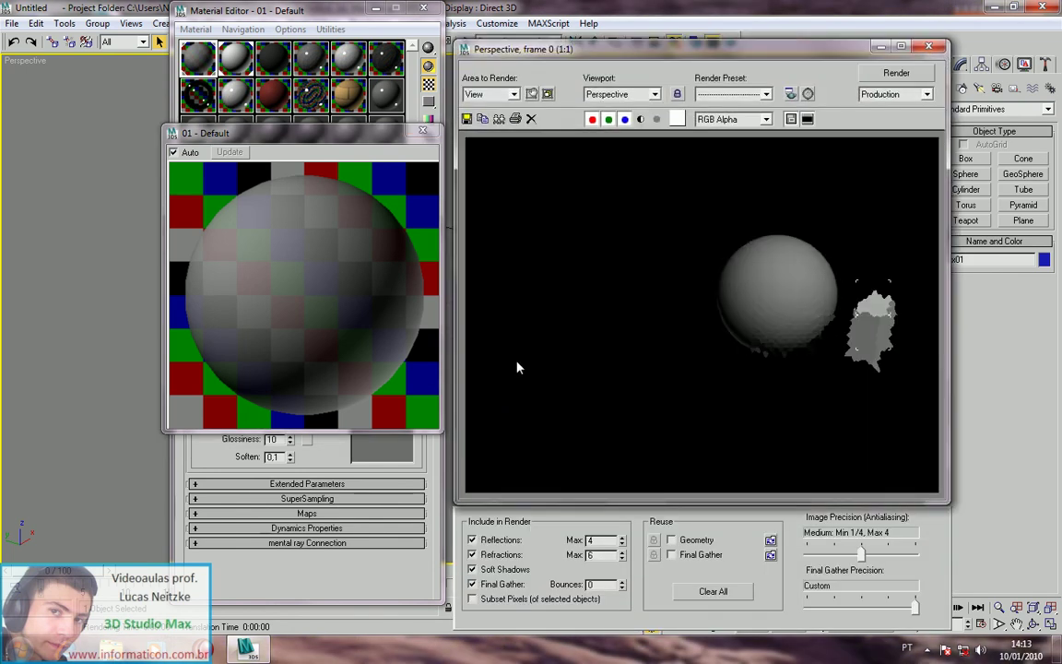
click(929, 46)
drag(377, 140, 701, 137)
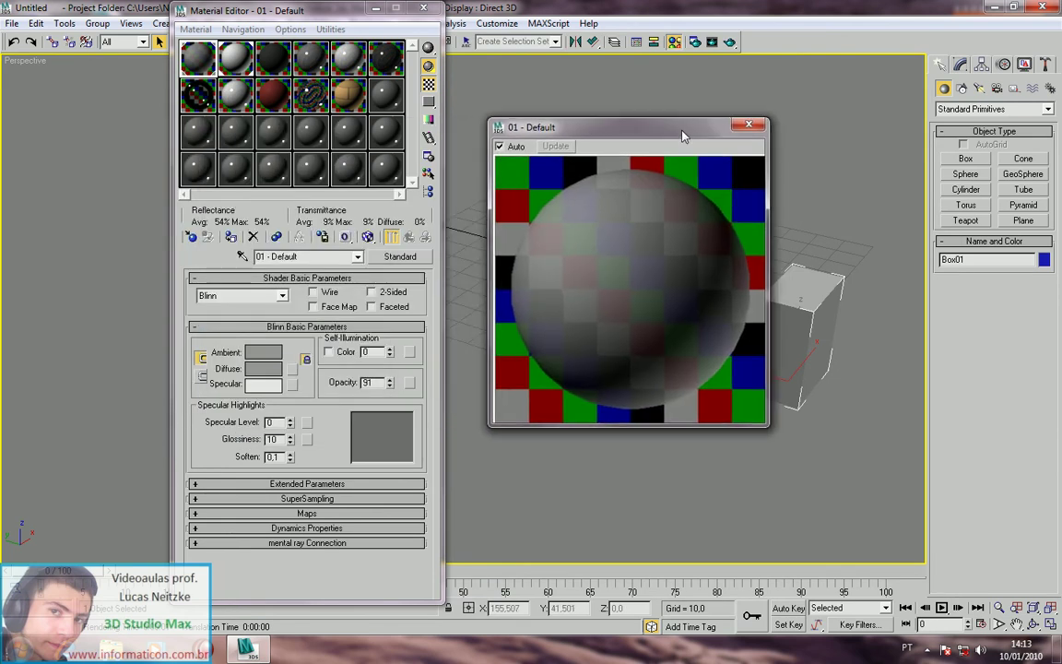
- Close the enlarged preview, set the 01 - Default material's opacity to 5, and render the Perspective view
click(748, 128)
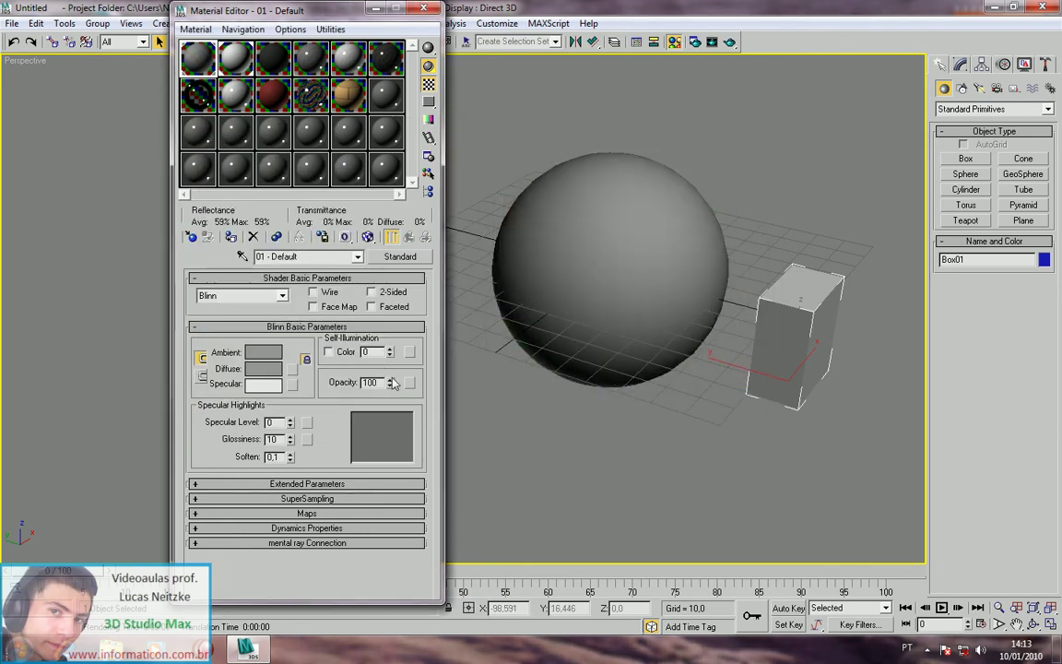
drag(390, 381, 390, 406)
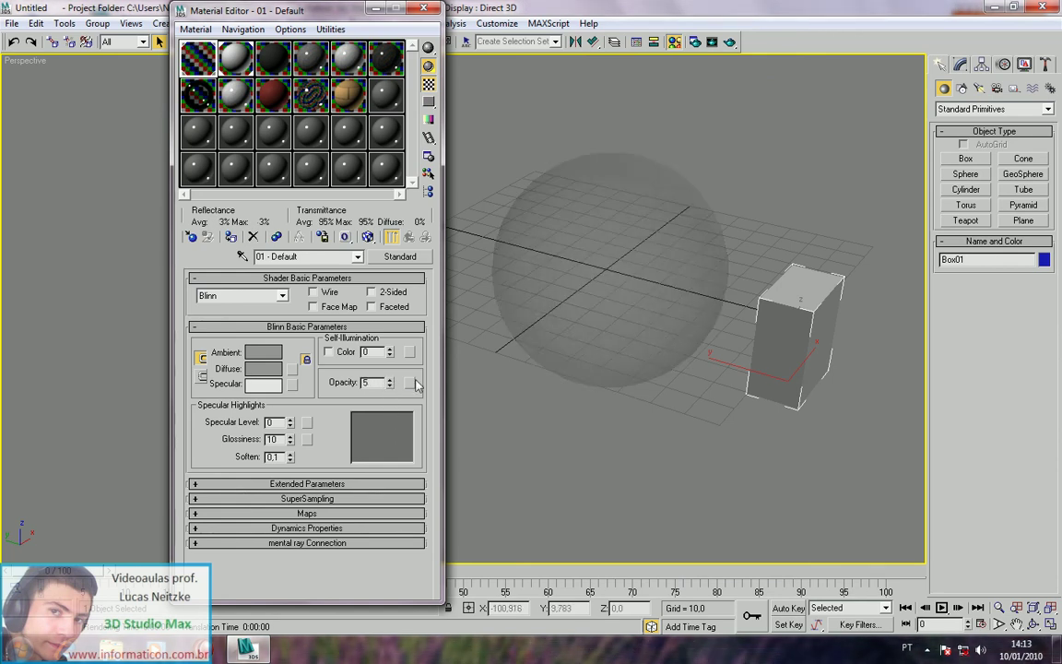
key(shift+q)
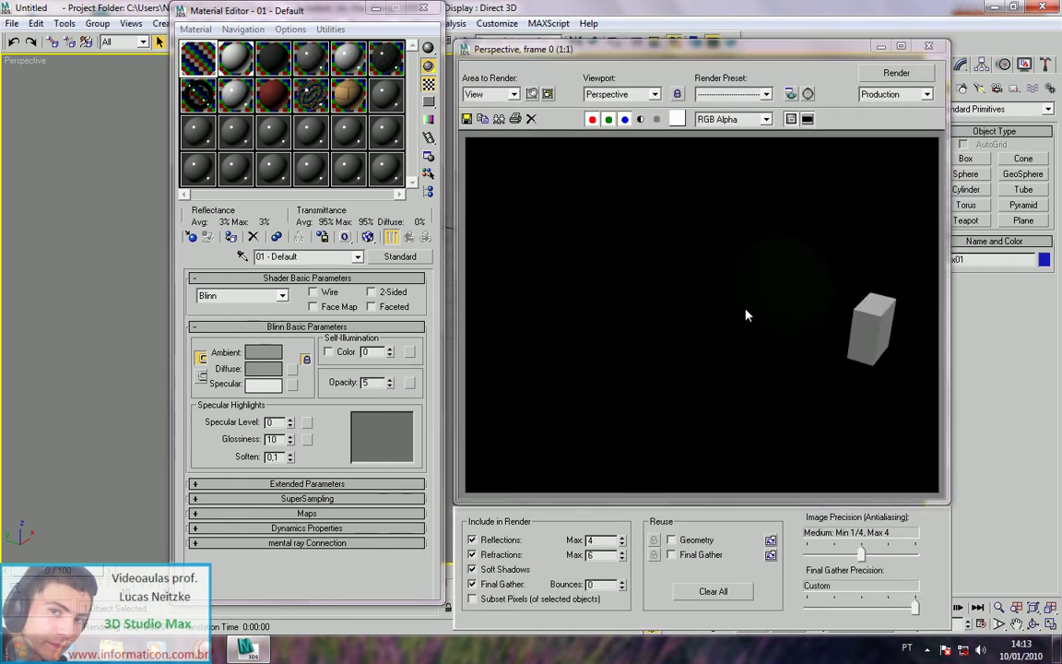
- Set the 01 - Default material's opacity to 66, render the Perspective view again, and close the rendered frame
drag(392, 388, 510, 313)
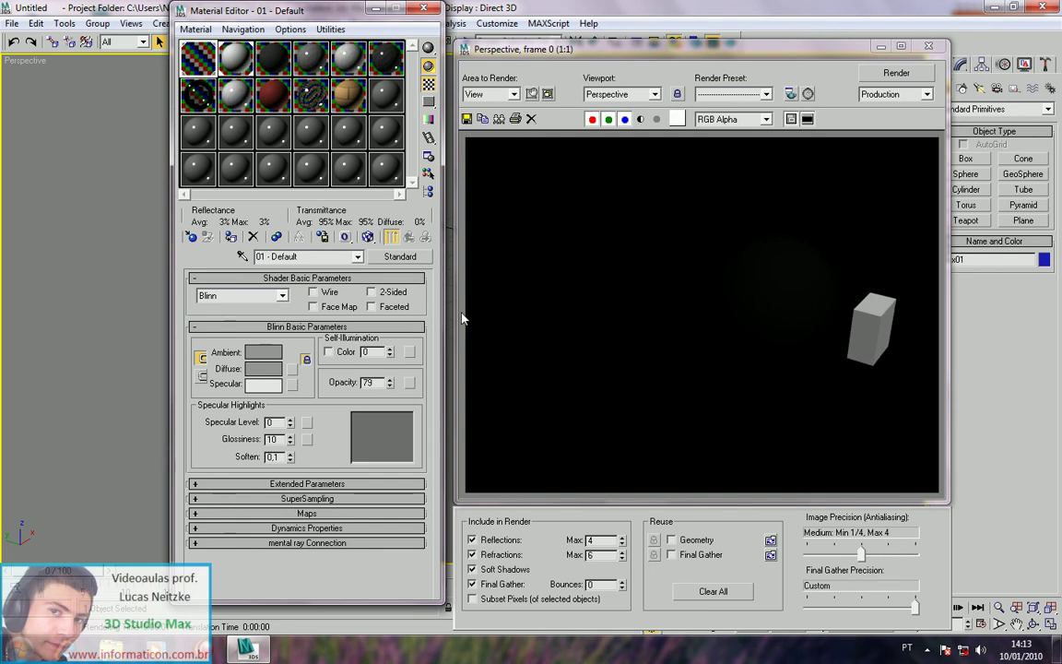
drag(388, 394, 388, 397)
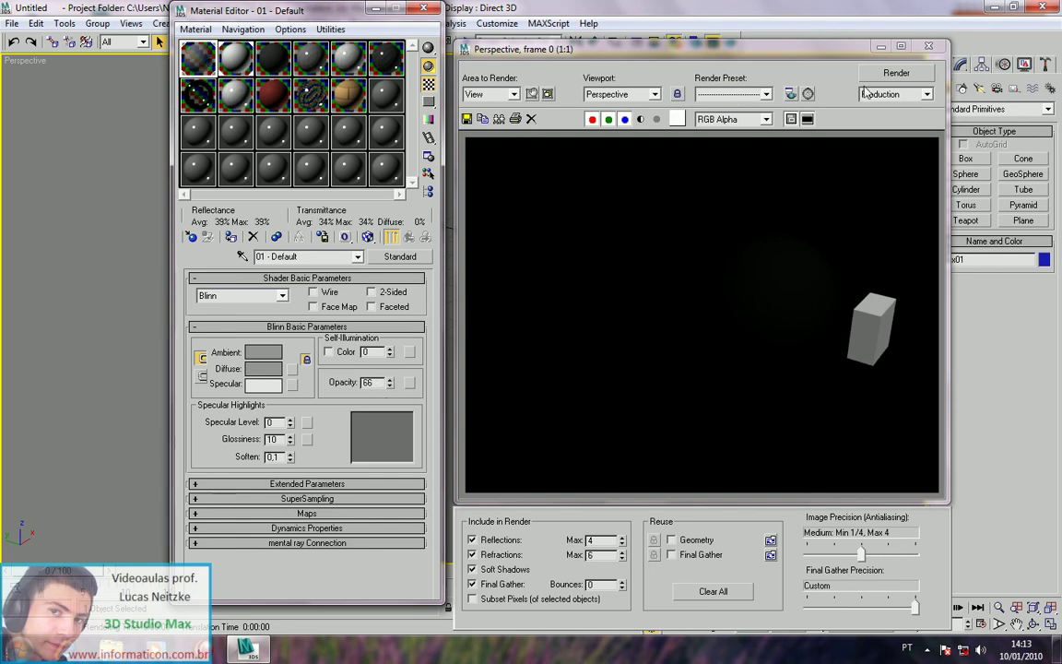
click(897, 73)
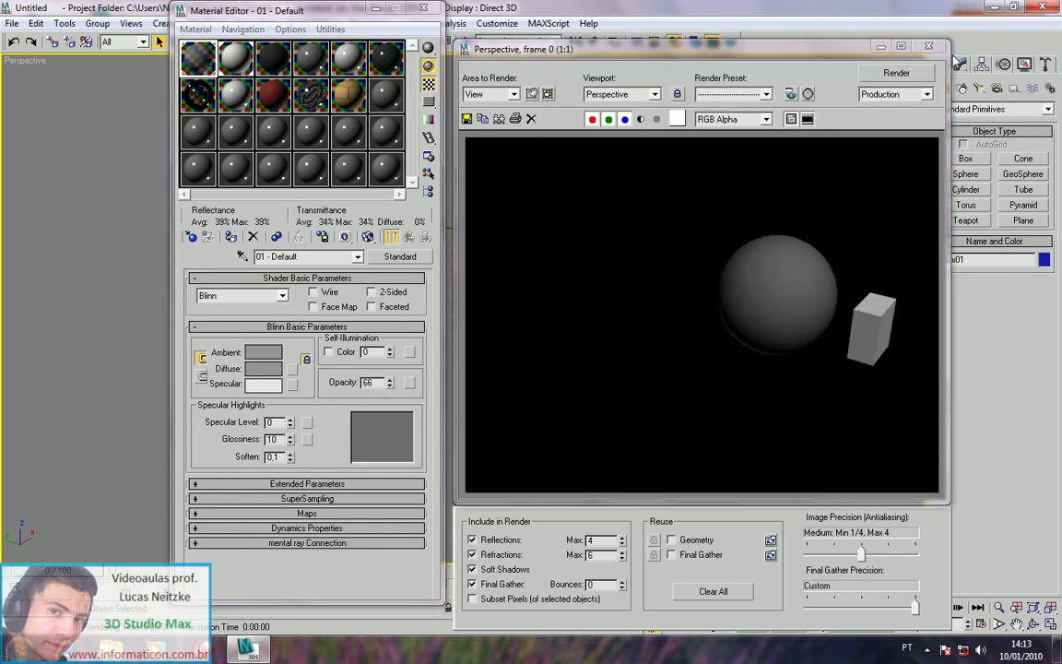
click(928, 46)
- Set the 01 - Default material's opacity to 100 and its diffuse color to light pink
drag(391, 382, 361, 170)
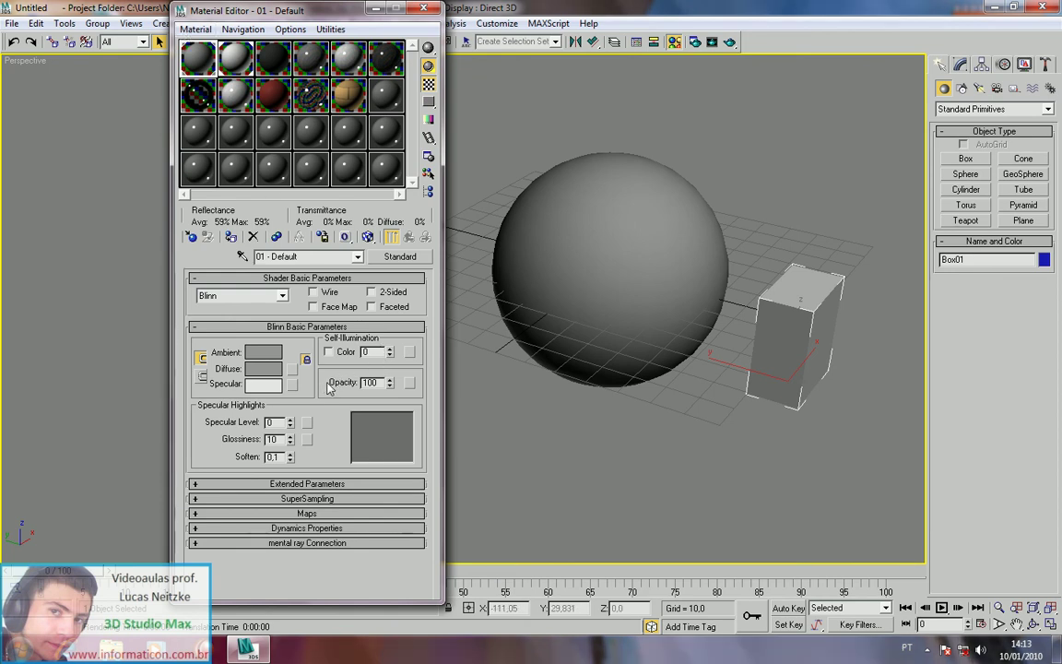
click(264, 368)
drag(324, 138, 380, 138)
click(541, 215)
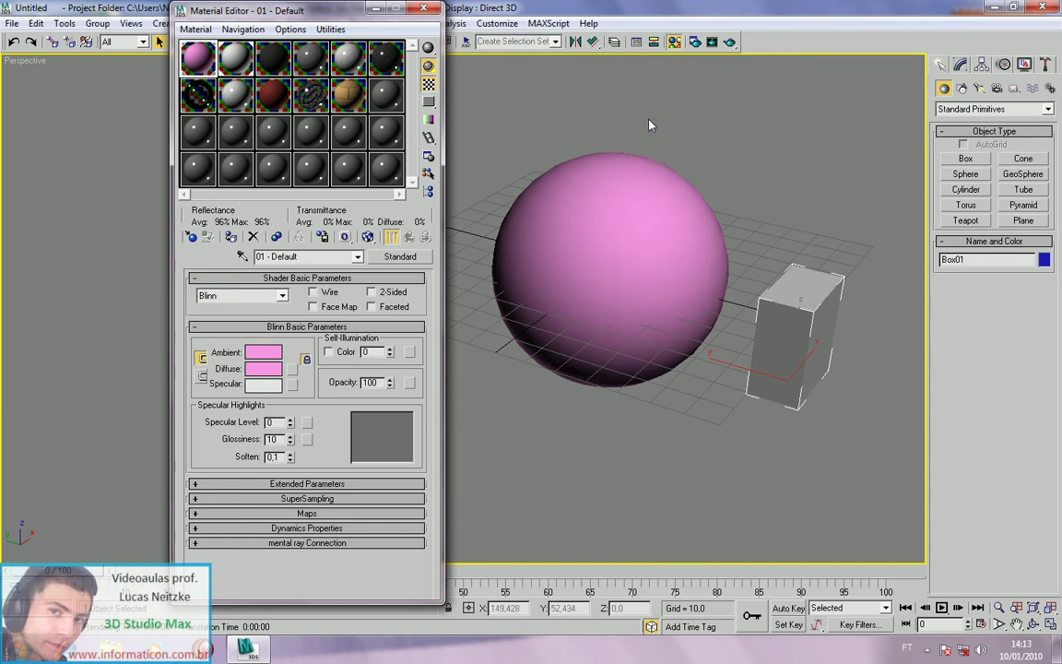
alt+middle_drag(653, 234, 633, 222)
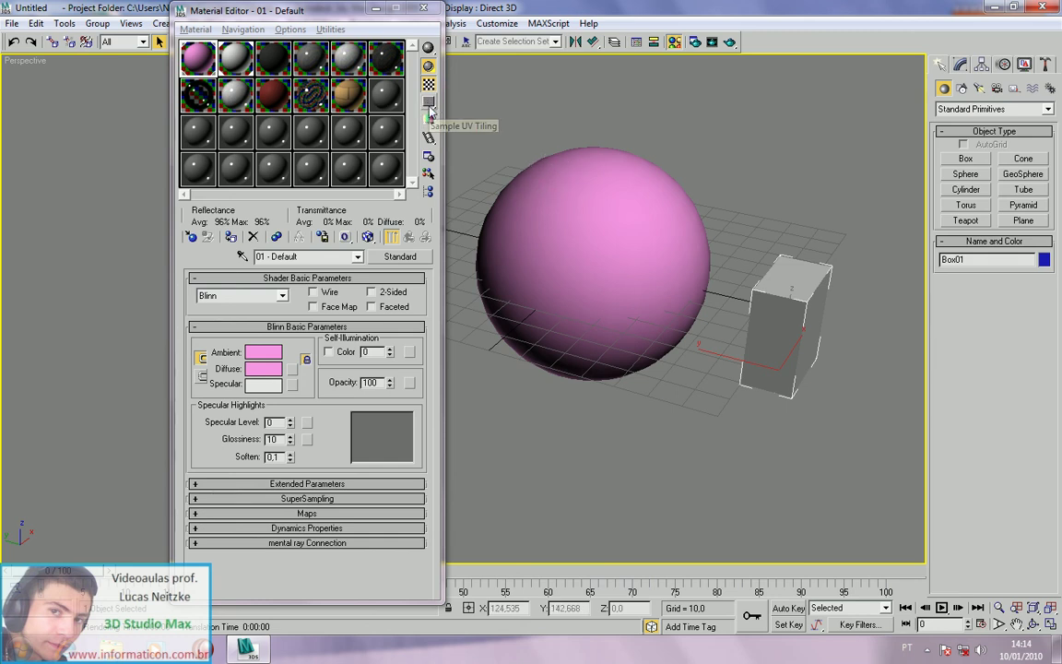
- Try a repeated Sample UV Tiling on the material samples and restore the single tile
drag(428, 109, 452, 107)
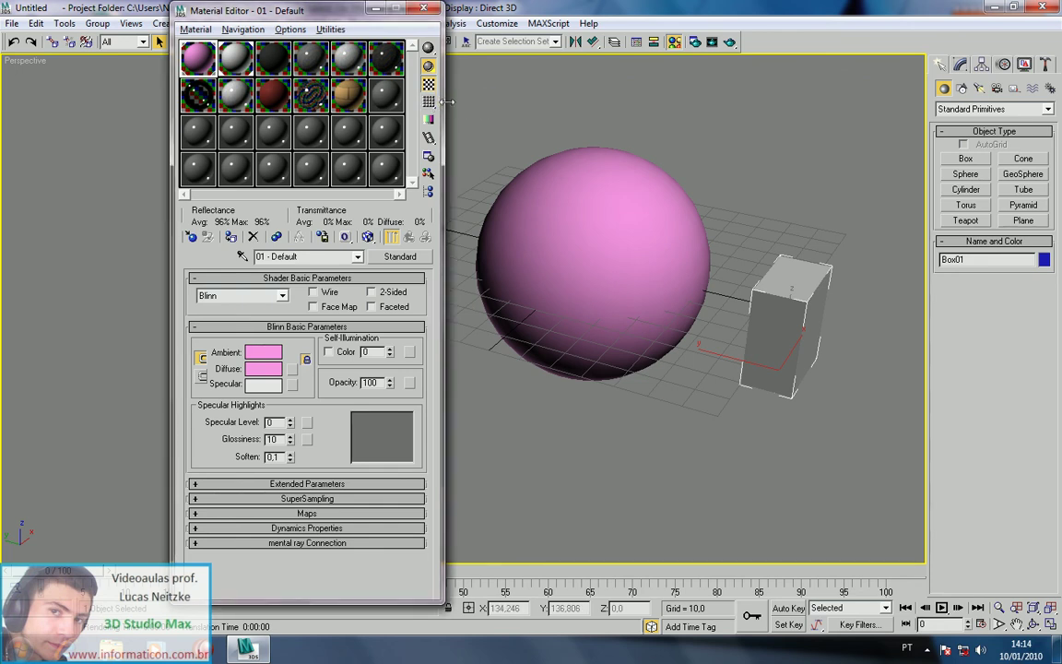
click(233, 65)
click(198, 60)
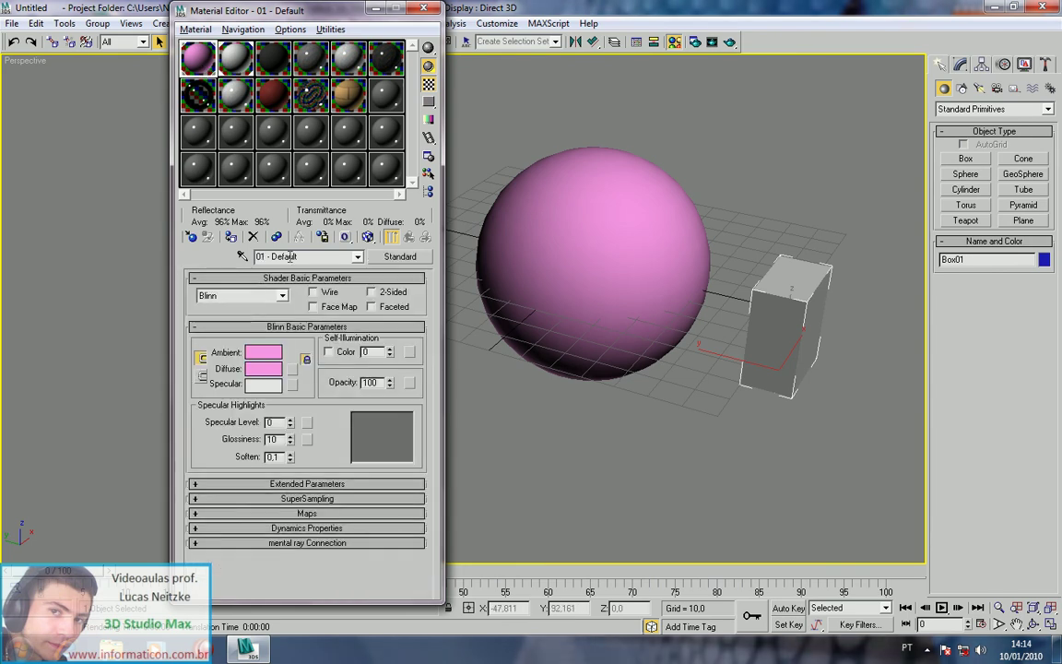
- Assign a Checker map to the 01 - Default material's diffuse color and display the map on the sphere in the viewport
click(293, 371)
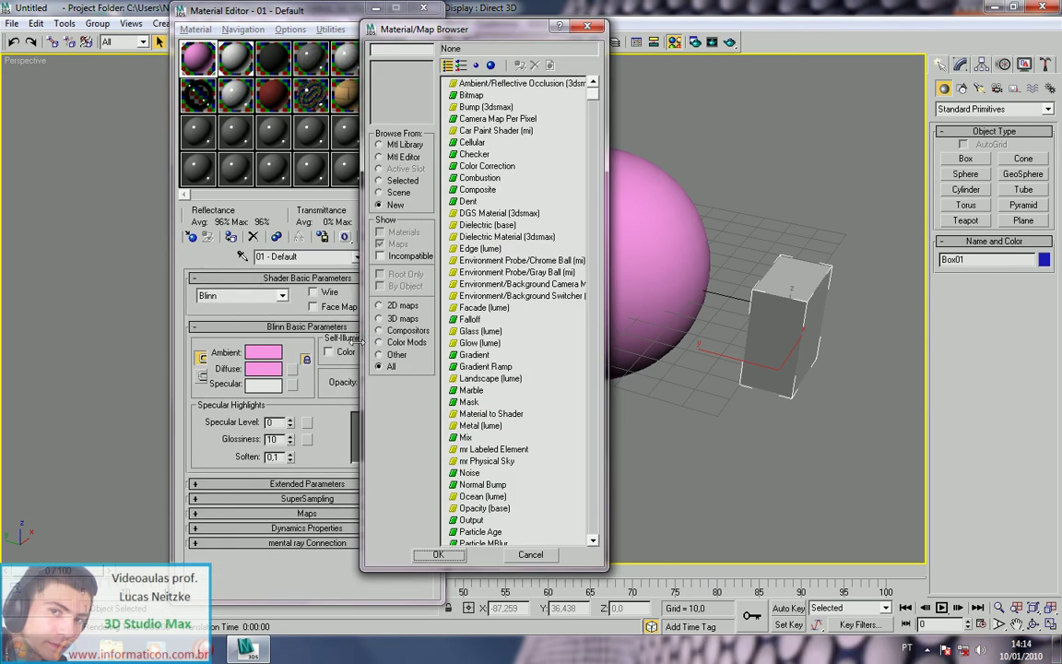
double_click(471, 155)
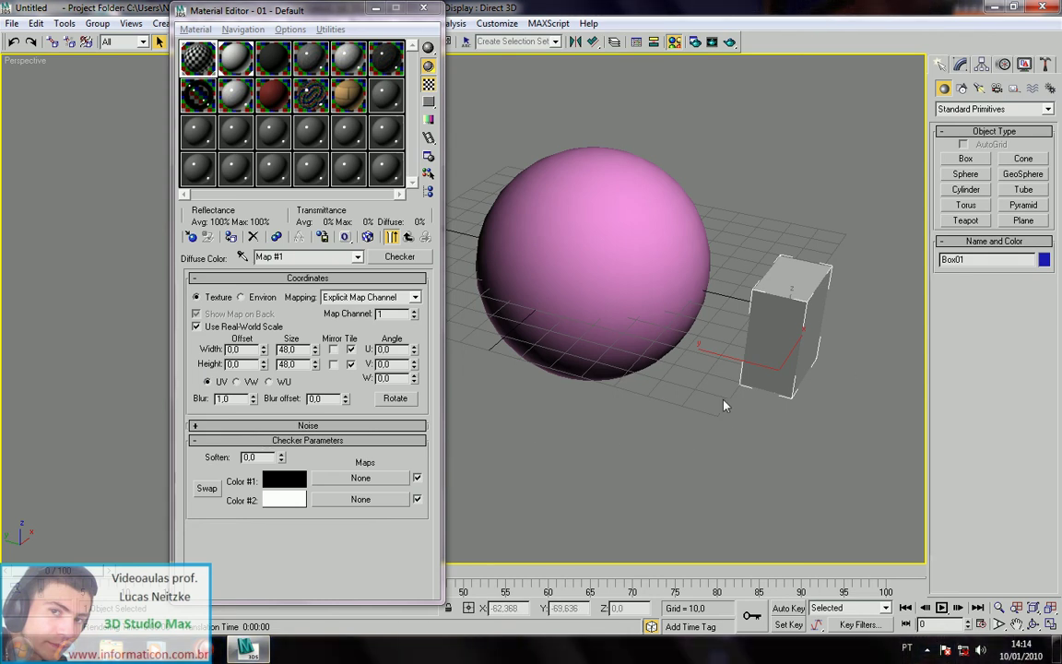
click(195, 326)
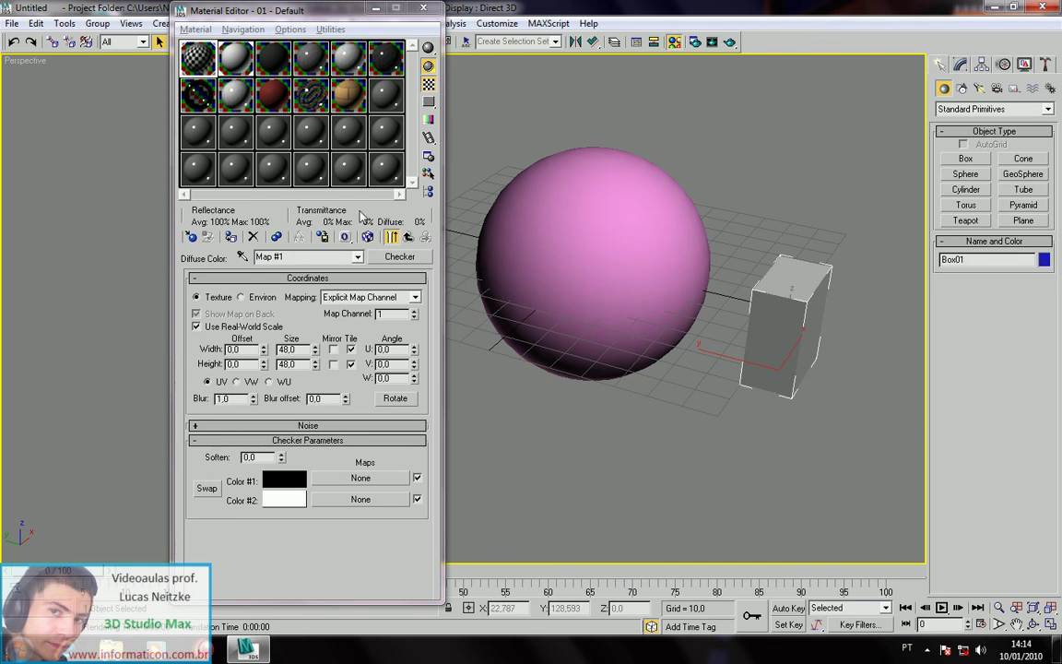
click(601, 274)
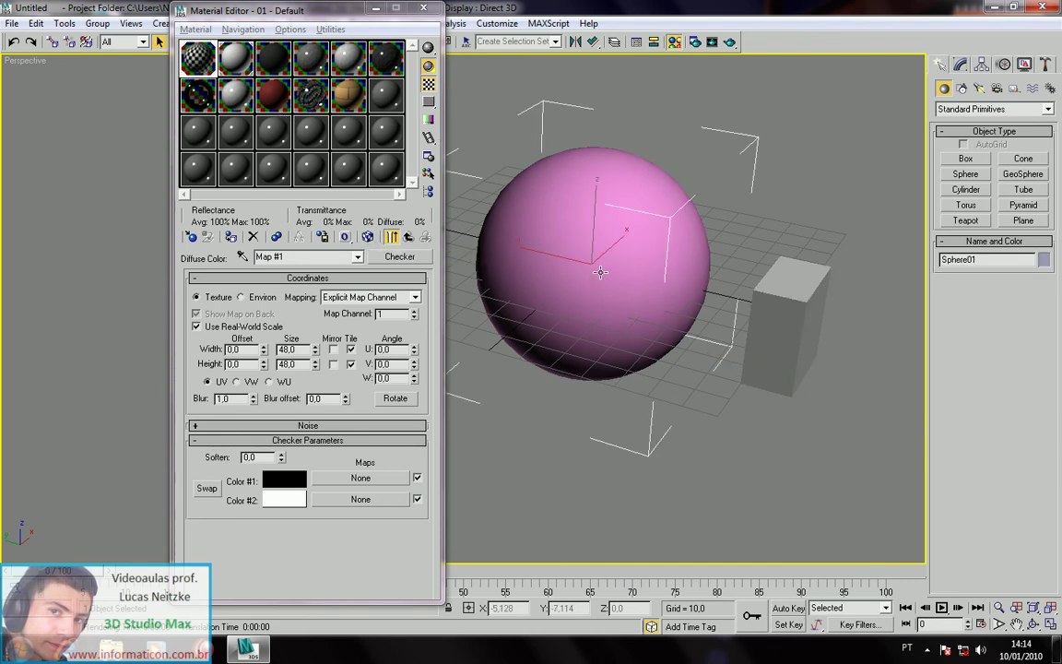
click(368, 237)
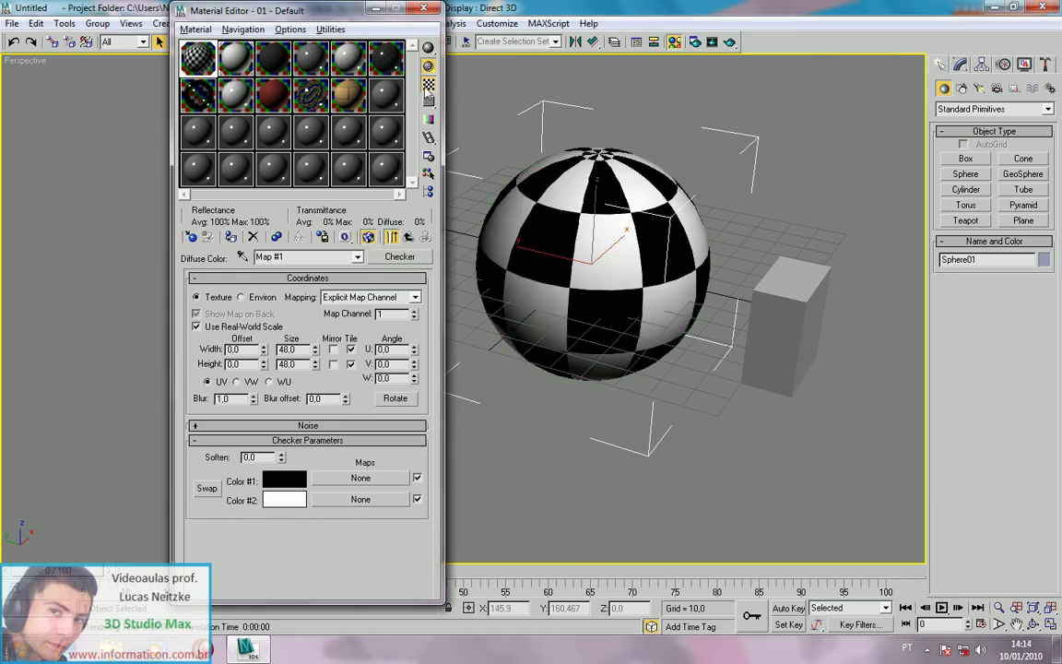
- Try the Sample UV Tiling and Video Color Check options on the Checker sample
drag(426, 100, 452, 107)
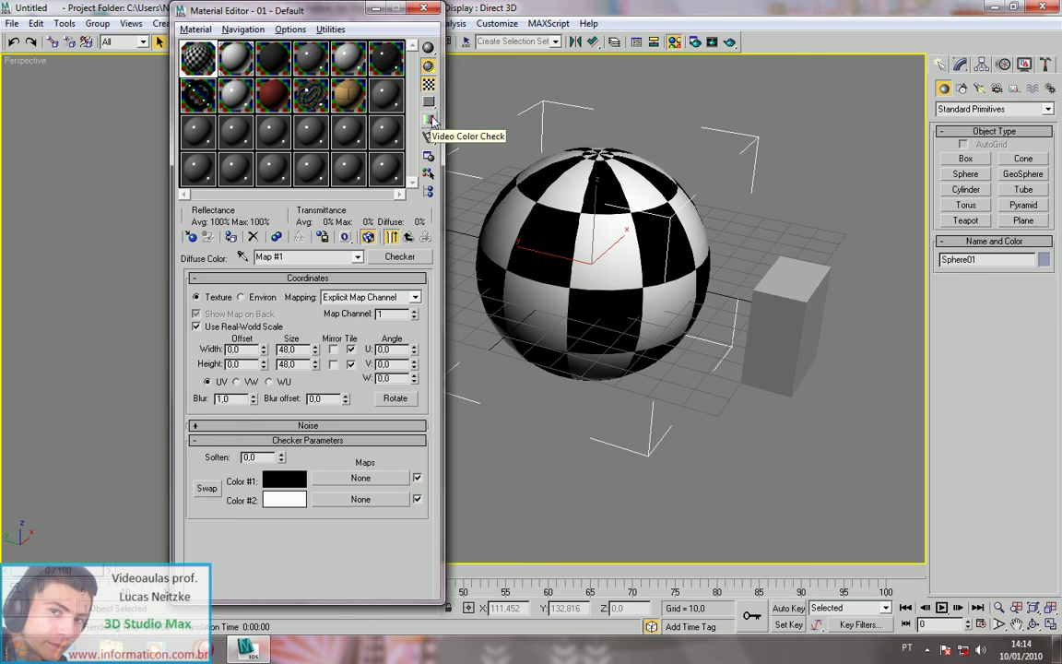
click(429, 120)
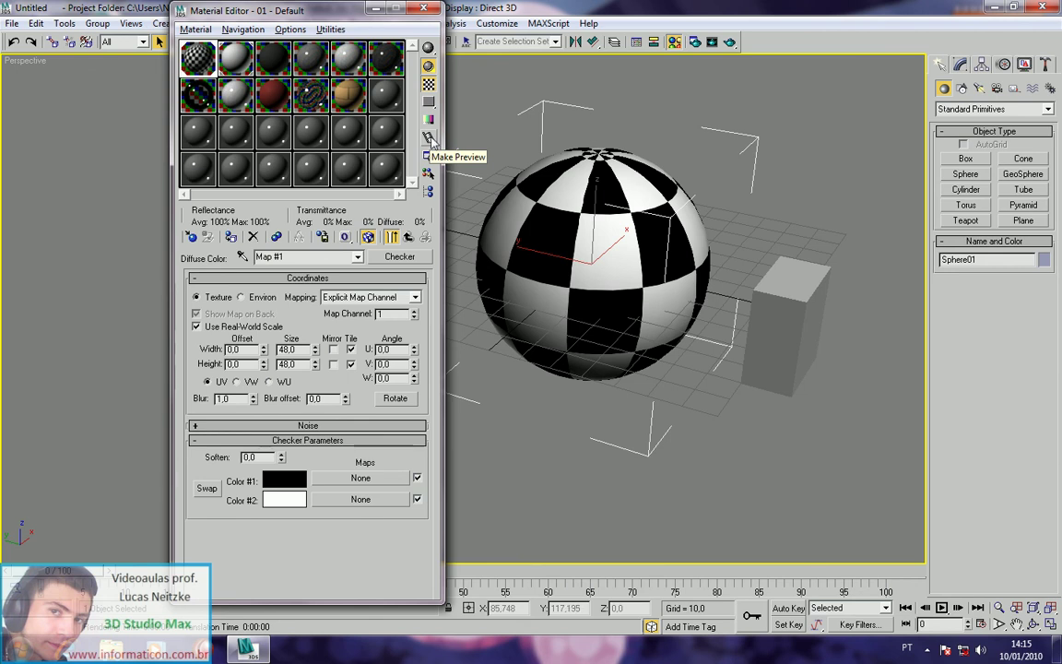
- Inspect the settings for creating a material preview, and close them without making one
click(430, 138)
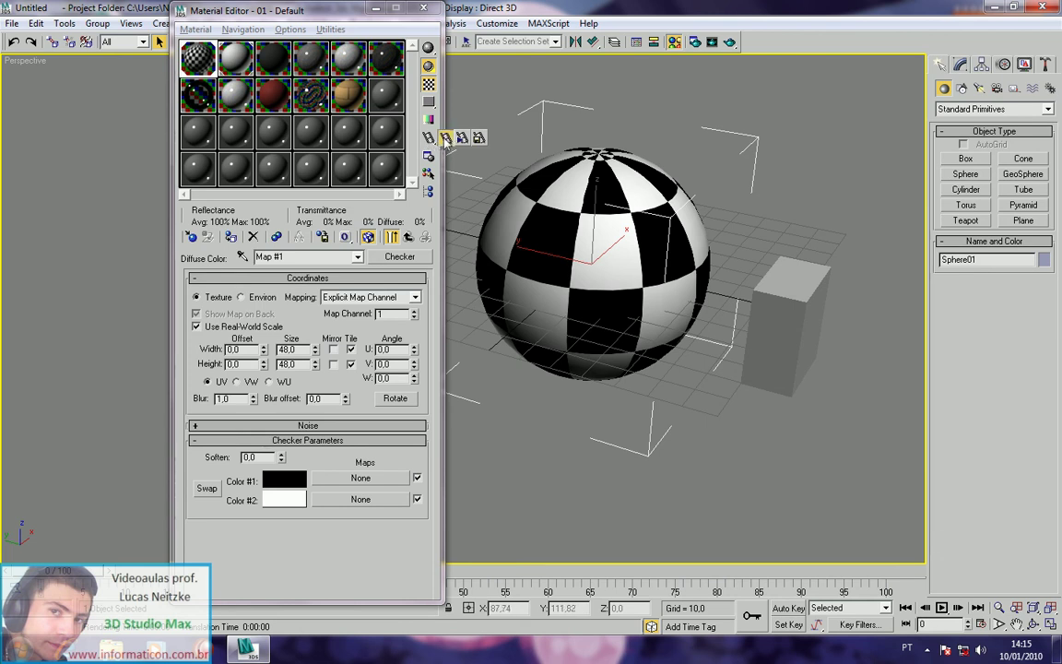
click(445, 138)
drag(301, 188, 337, 163)
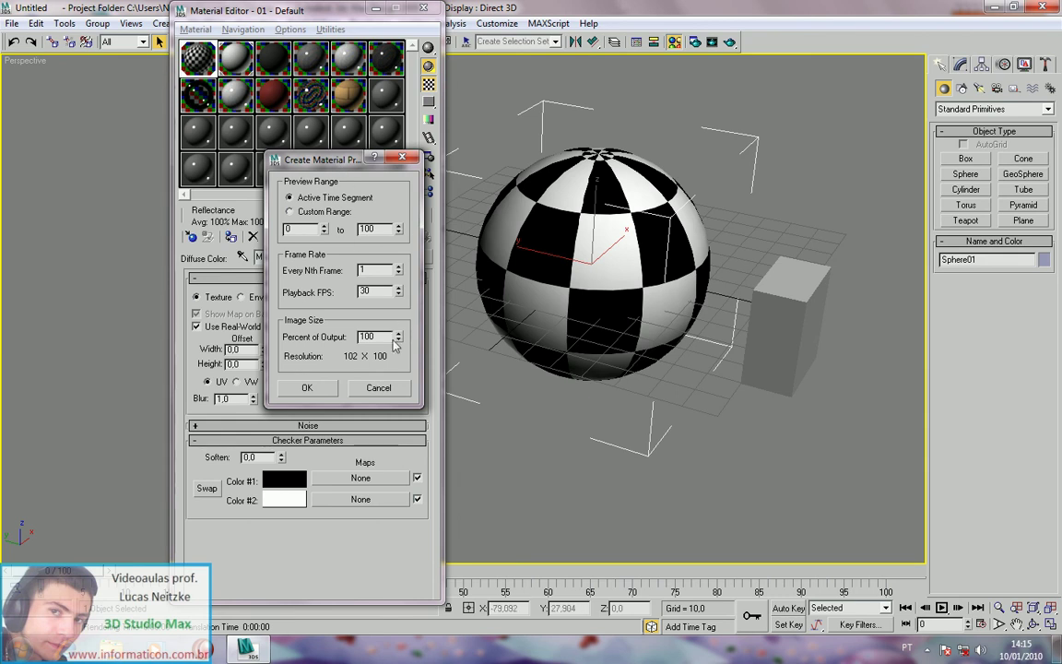
click(403, 160)
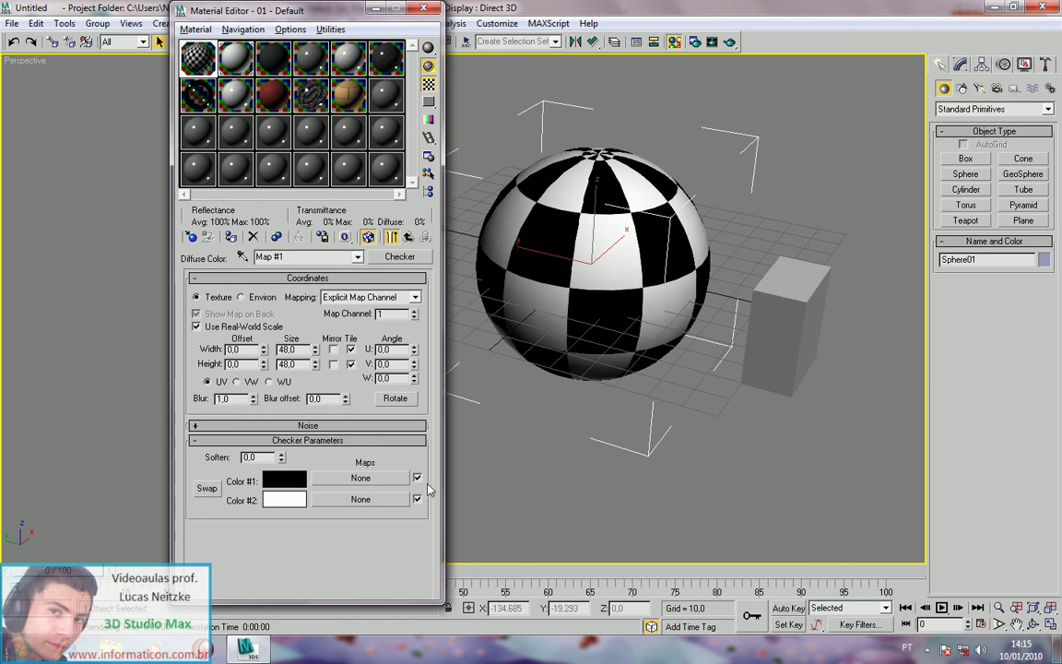
- Go to frame 100, turn on Auto Key, and animate the Checker map's width offset to 10,21
drag(42, 572, 922, 579)
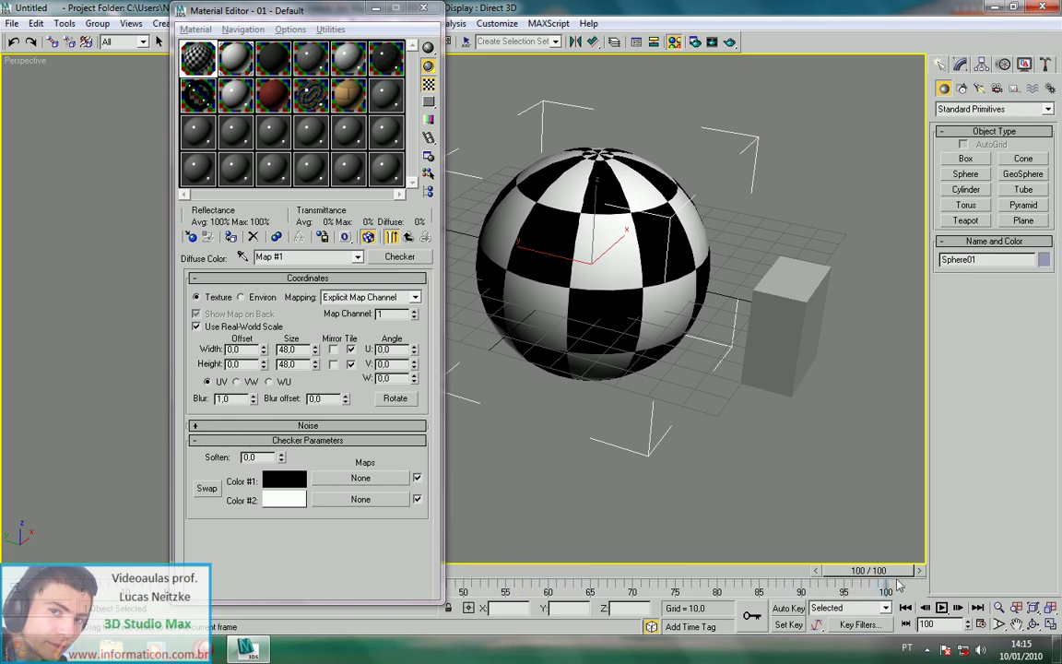
click(789, 609)
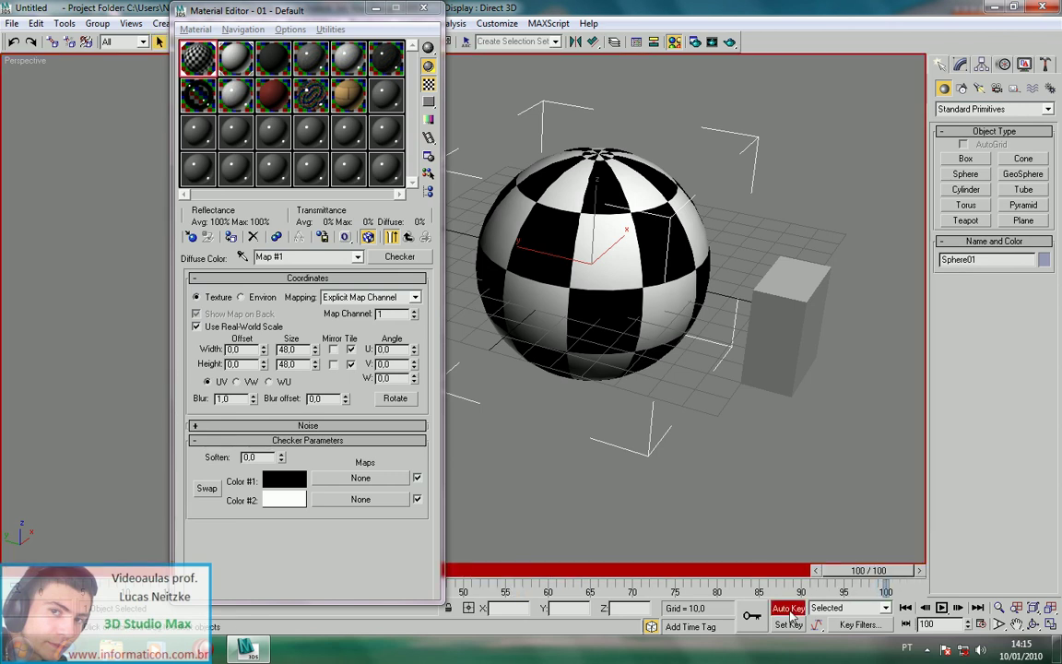
double_click(238, 350)
text(4,75)
key(Return)
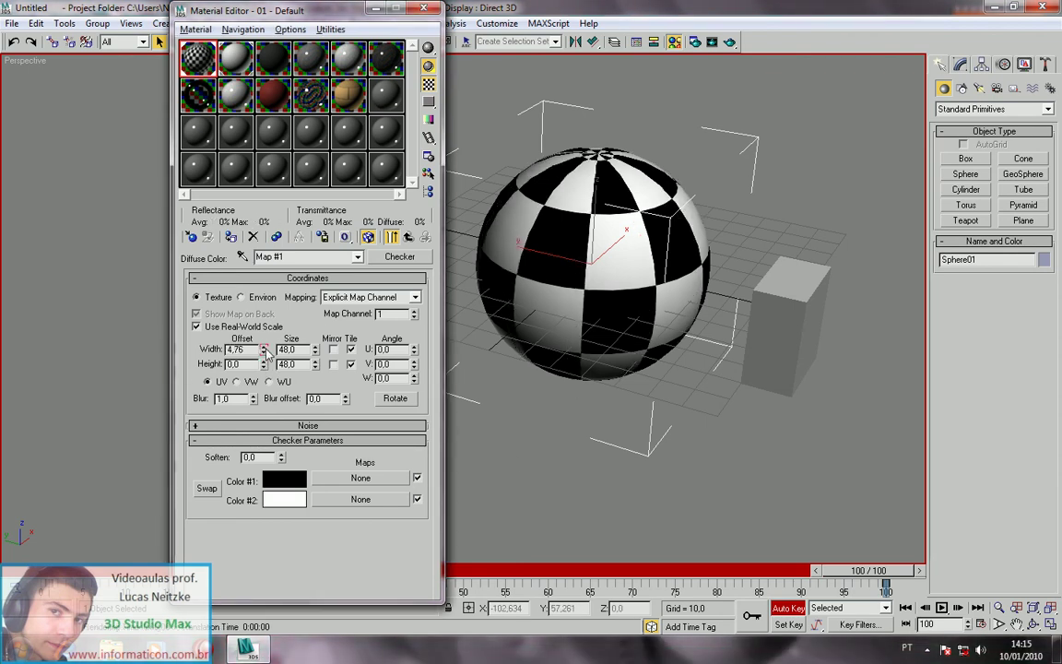
drag(264, 352, 285, 171)
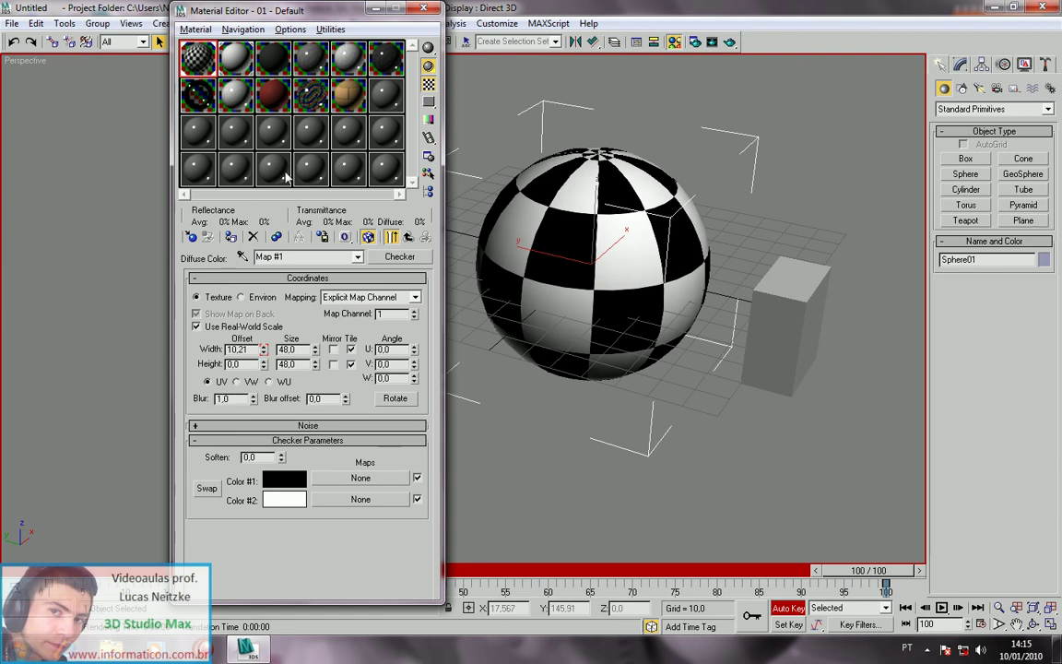
- Create a material preview animation of the active time segment at 30 FPS and 100 percent output, and dismiss the player error
click(429, 138)
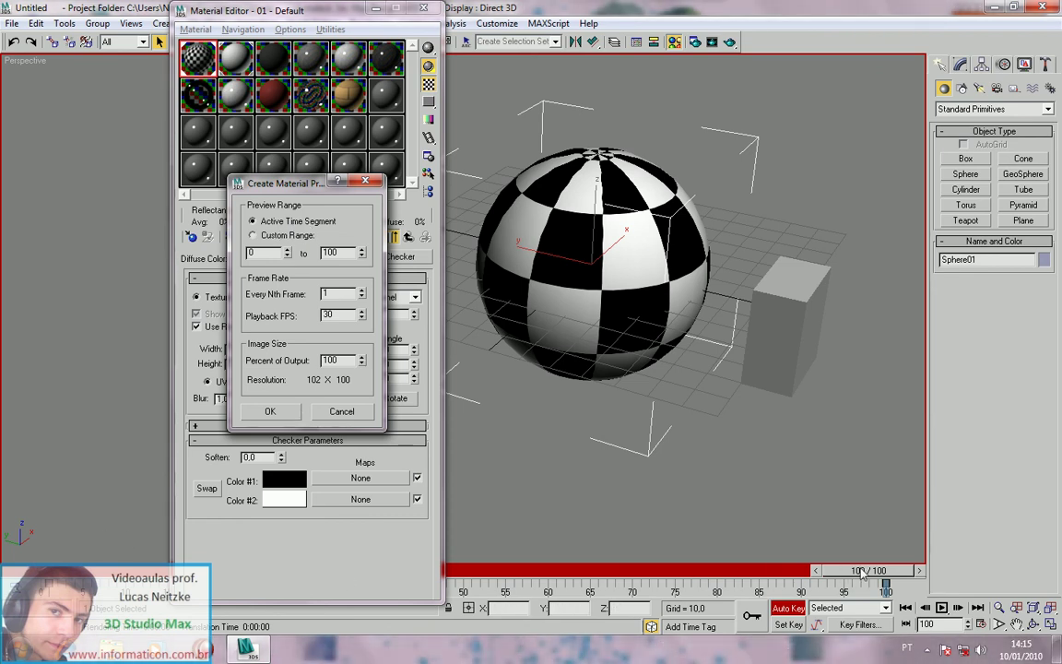
click(270, 411)
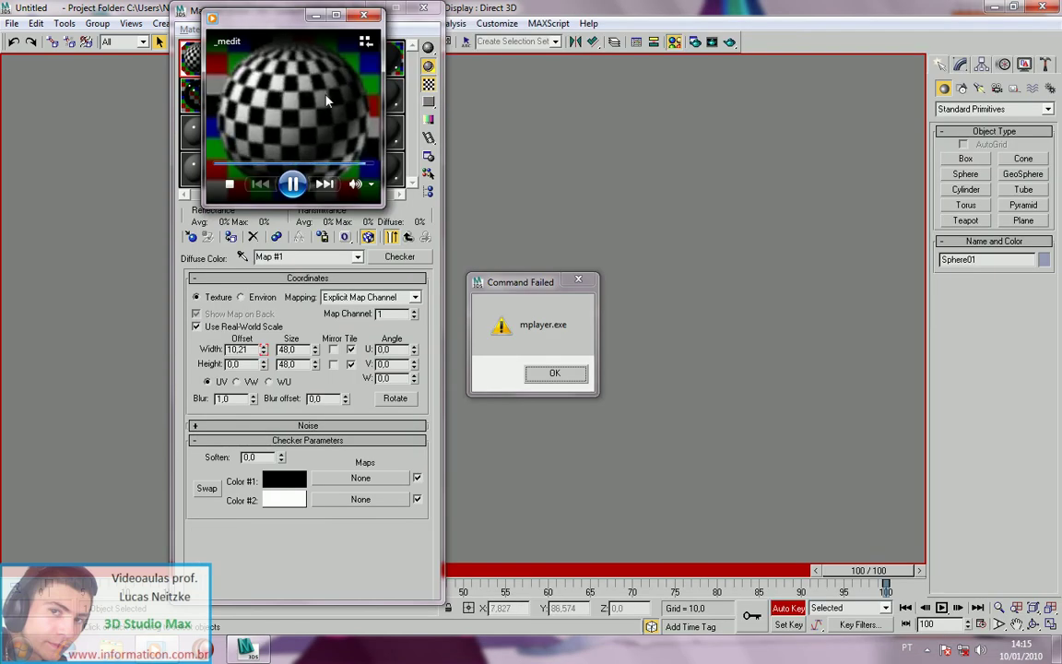
click(555, 373)
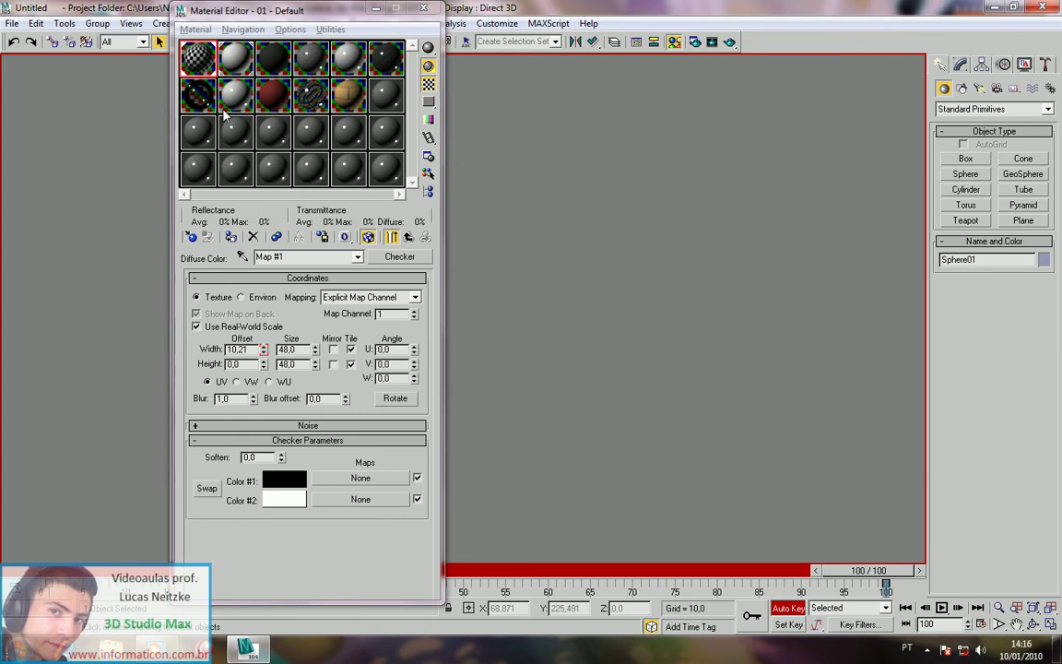
- Try to play back the material preview from the Material Editor, and dismiss the error message
click(232, 96)
click(197, 57)
click(231, 61)
click(208, 74)
drag(427, 137, 463, 143)
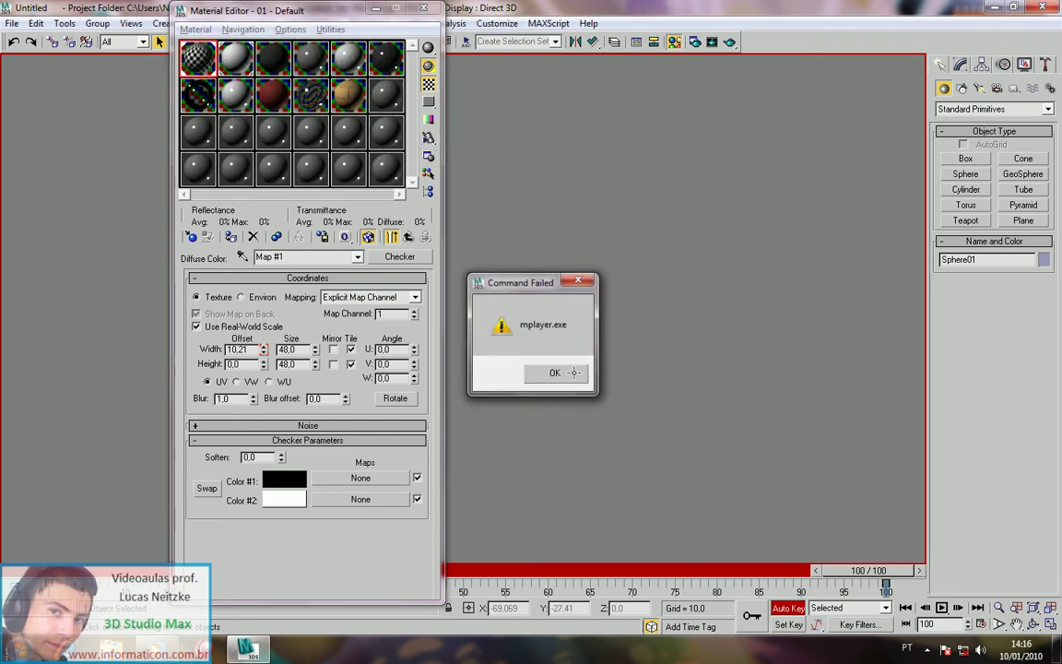
click(555, 374)
- Inspect the file type options for saving the material preview, cancel the save, and move the Material Editor window
drag(428, 137, 479, 140)
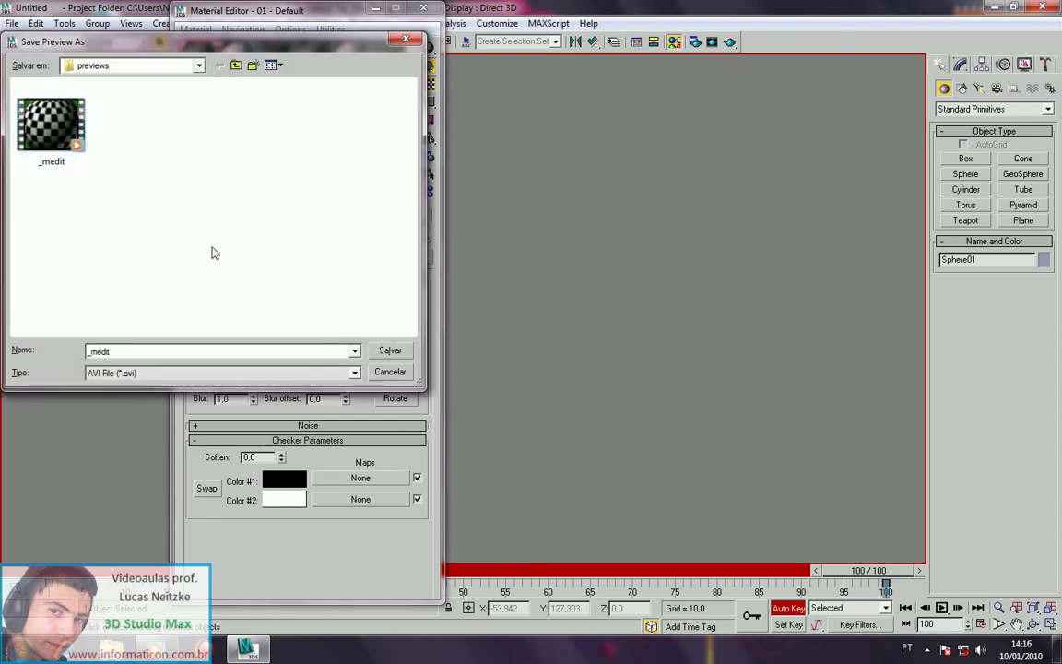
click(354, 373)
click(359, 382)
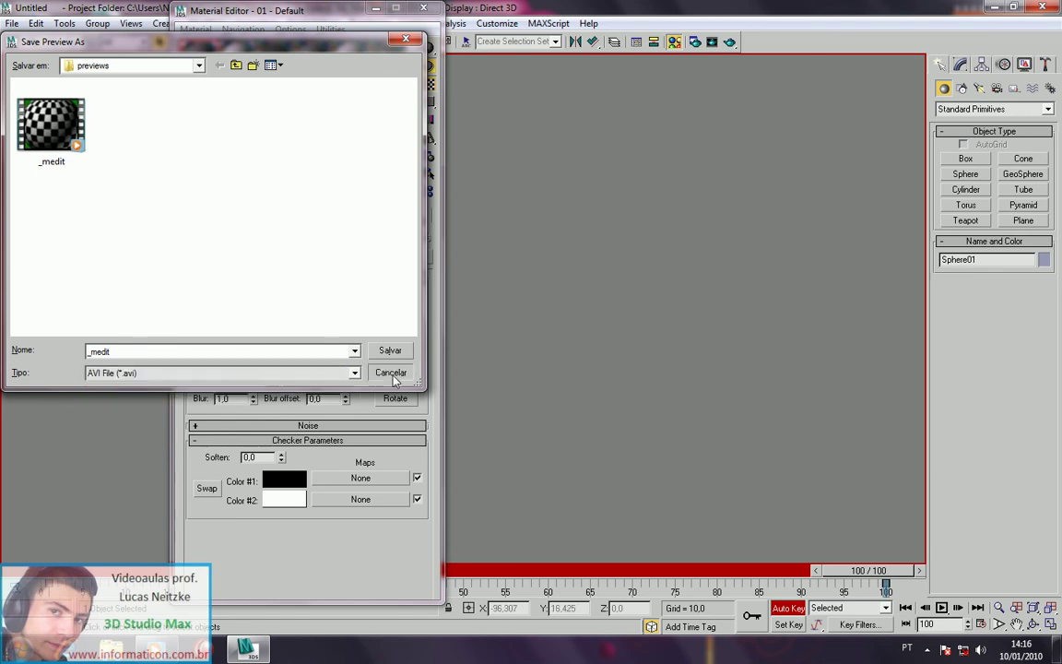
click(390, 372)
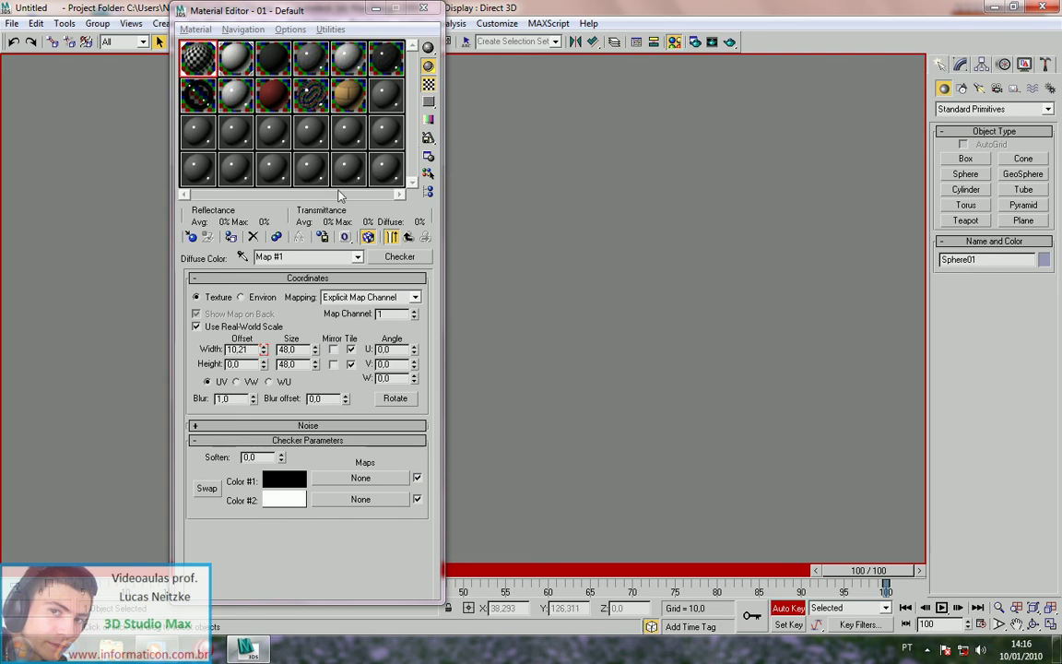
drag(328, 14, 408, 18)
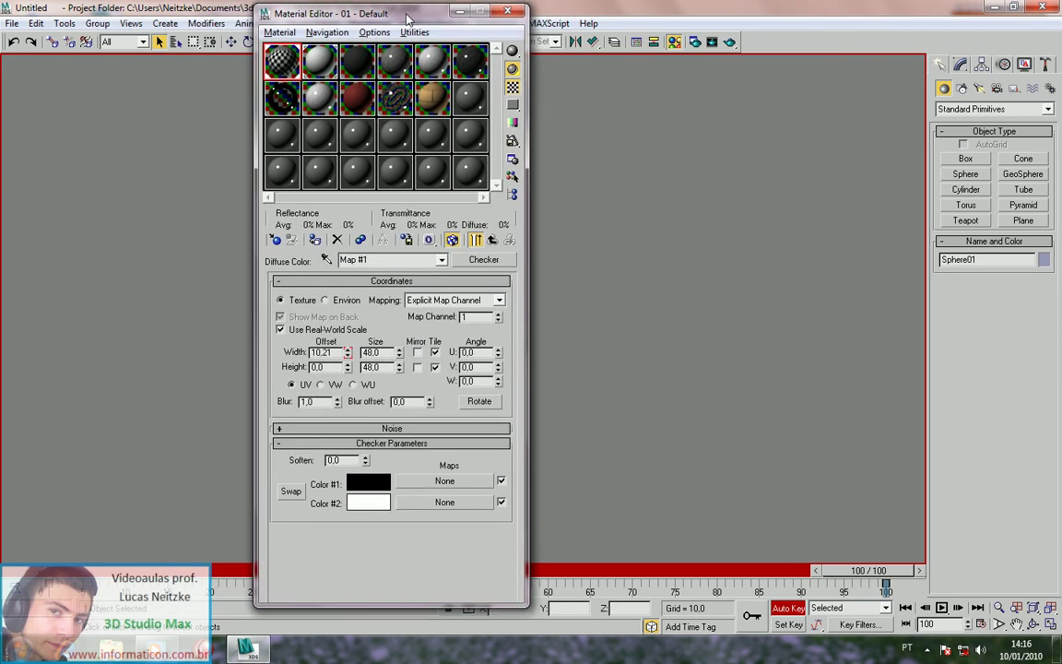